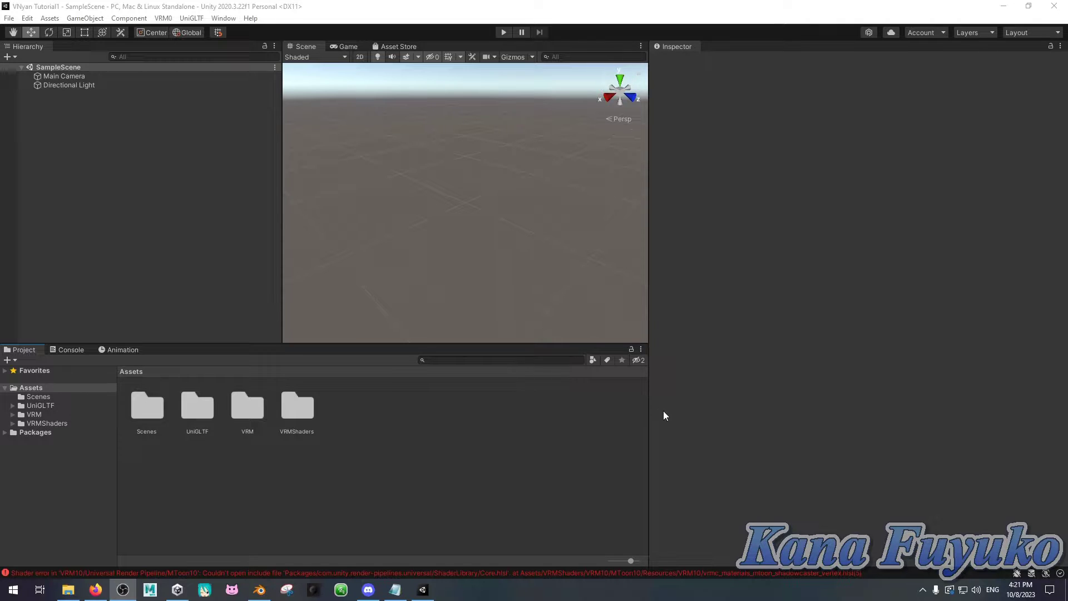
# Step: Bring Unity forward and open the VNyan Addons folder of VNyanSDK packages in File Explorer
pyautogui.click(422, 589)
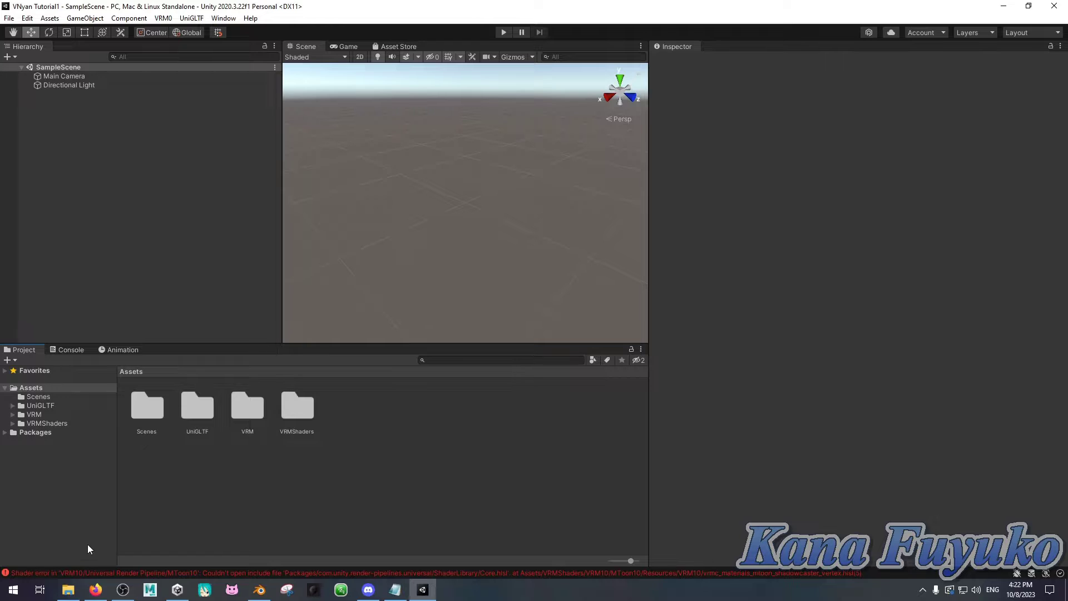
pyautogui.click(68, 589)
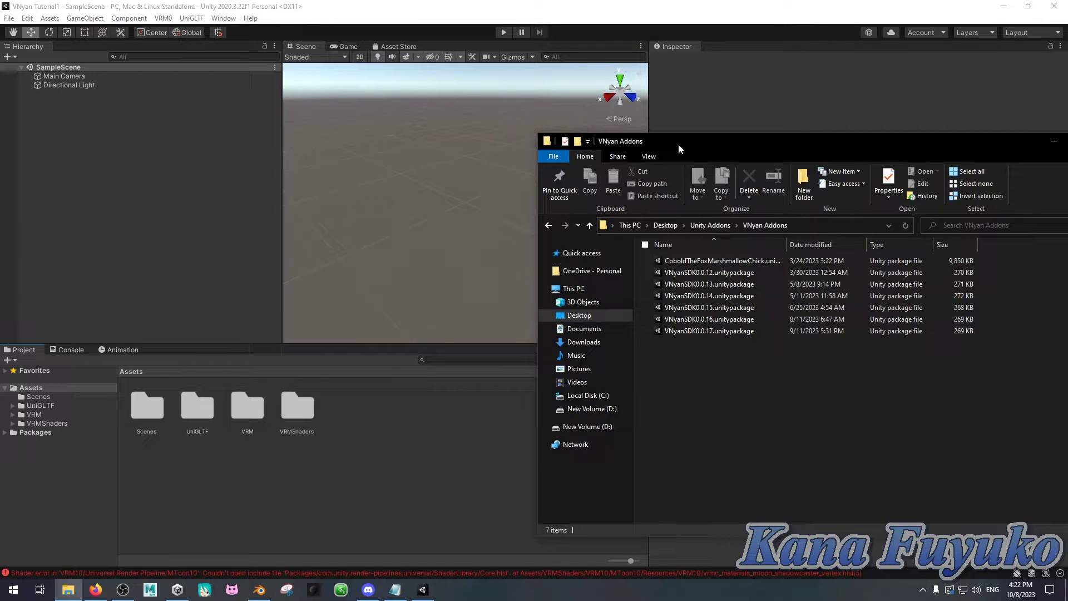
# Step: Drag VNyanSDK0.0.17.unitypackage into the Unity Project panel and import all its files
pyautogui.moveTo(679, 144); pyautogui.dragTo(625, 94)
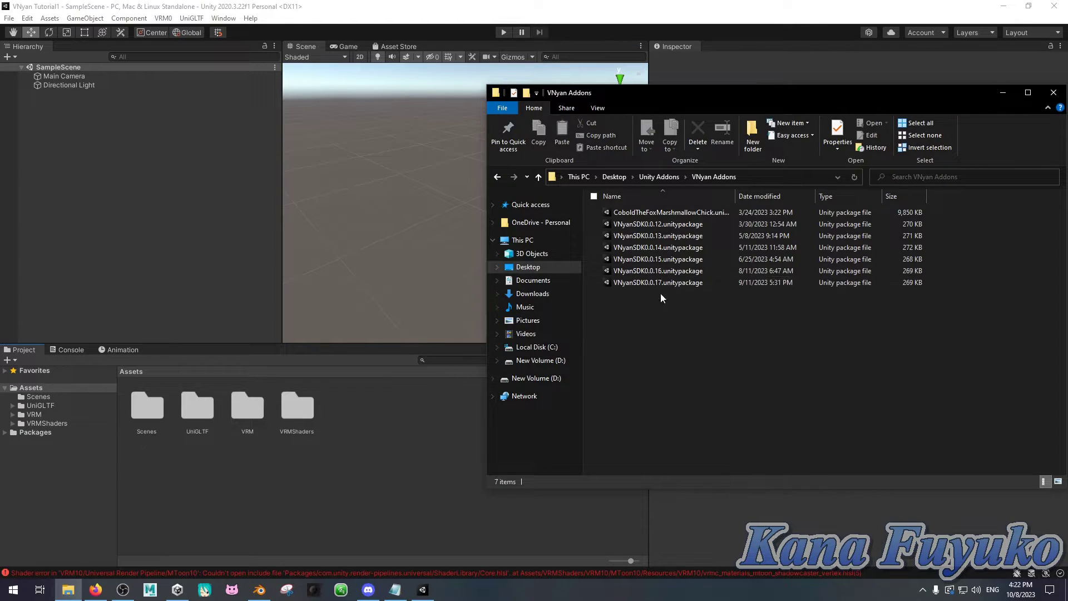
pyautogui.moveTo(659, 283); pyautogui.dragTo(393, 458)
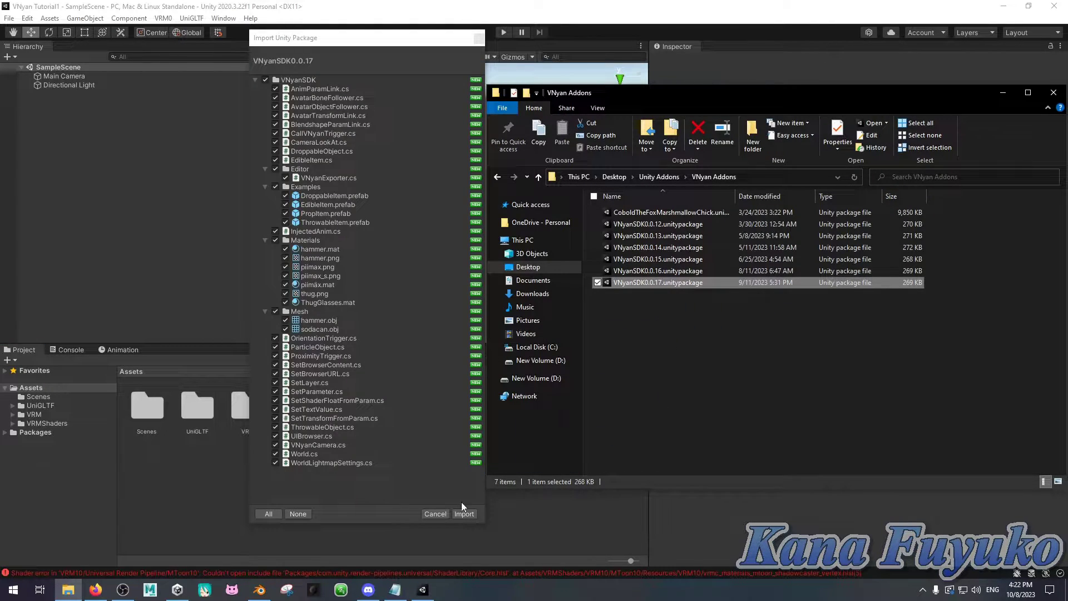
pyautogui.click(463, 514)
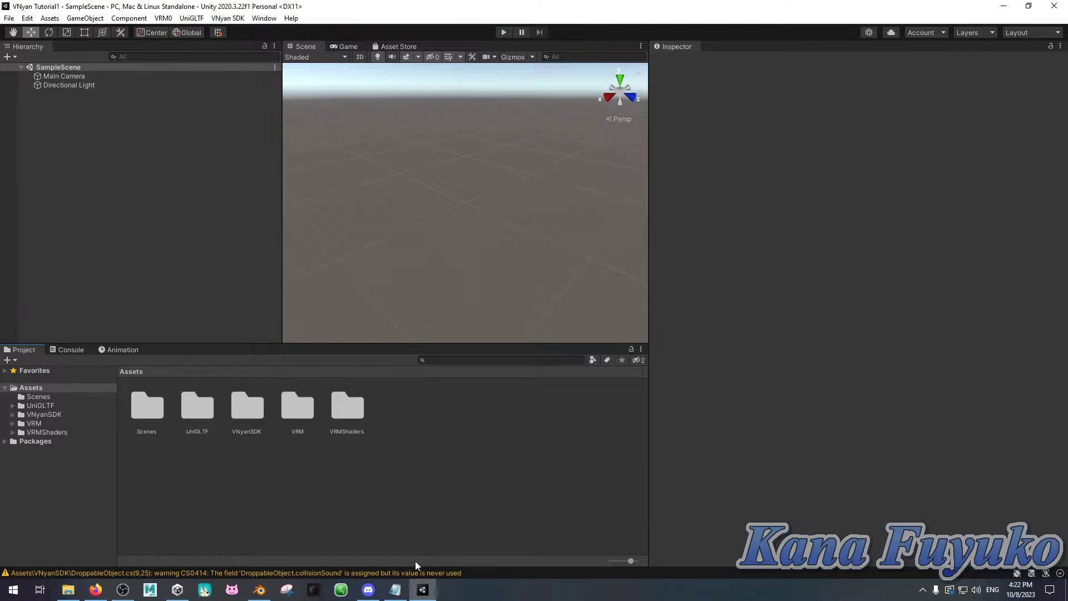
pyautogui.click(244, 405)
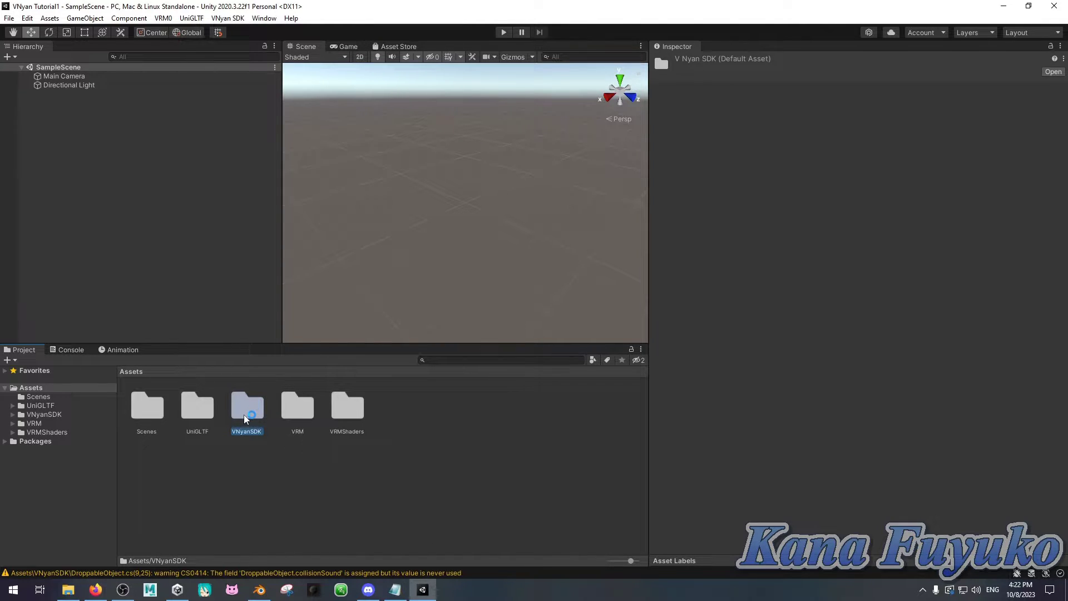
pyautogui.click(258, 452)
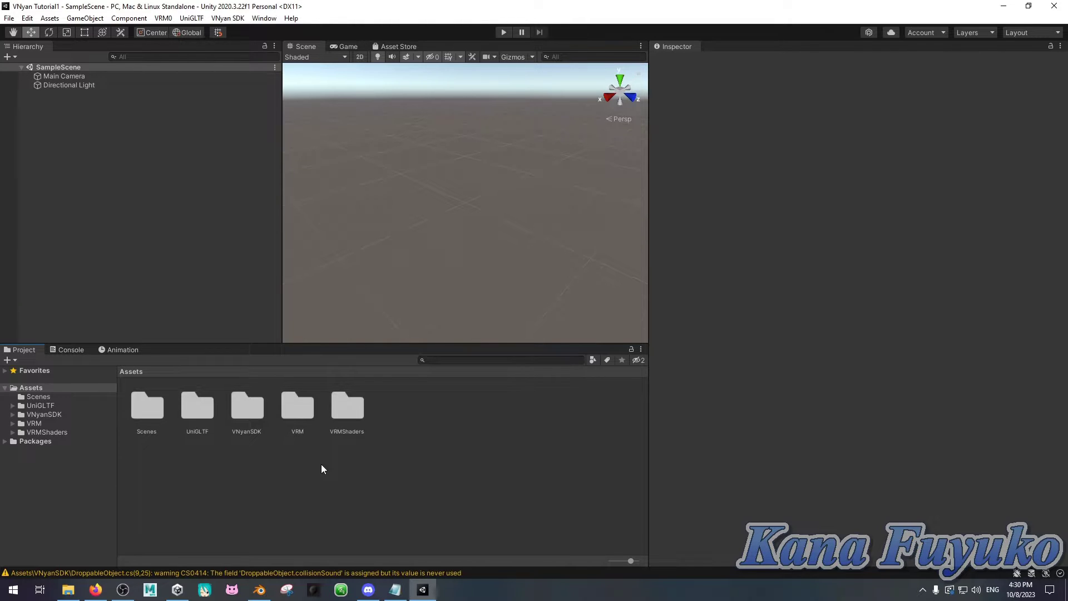
# Step: Create a new folder named Prop in Assets and open it
pyautogui.rightClick(349, 466)
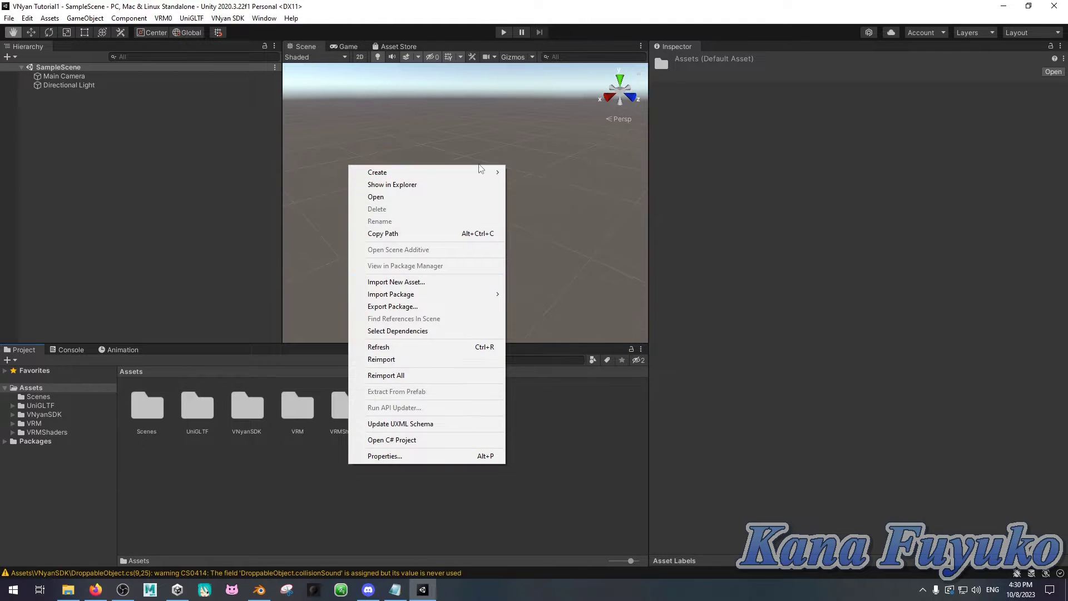
pyautogui.moveTo(481, 173)
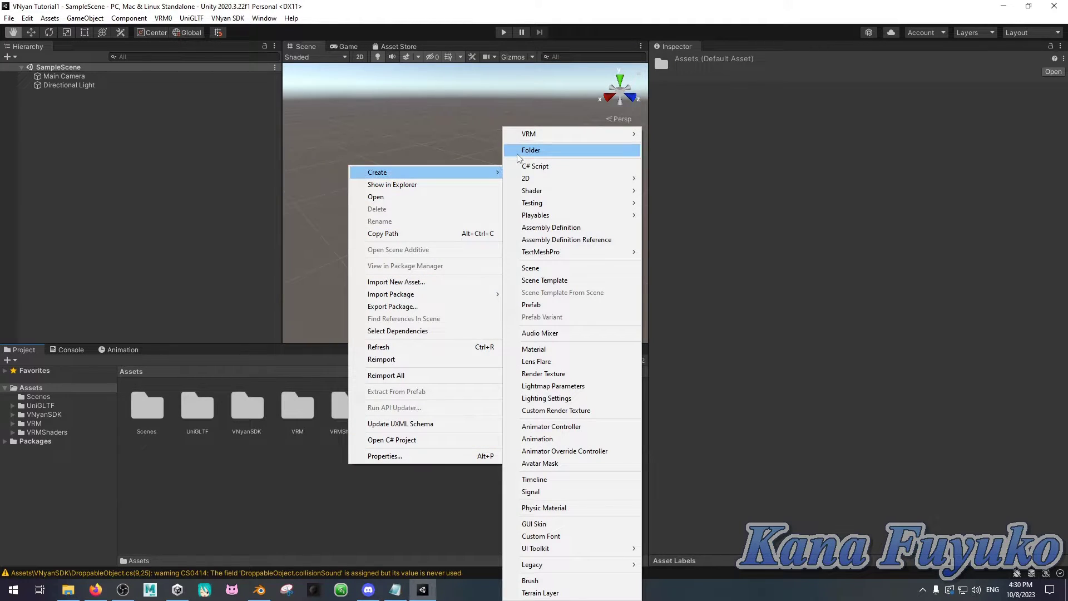
pyautogui.click(517, 154)
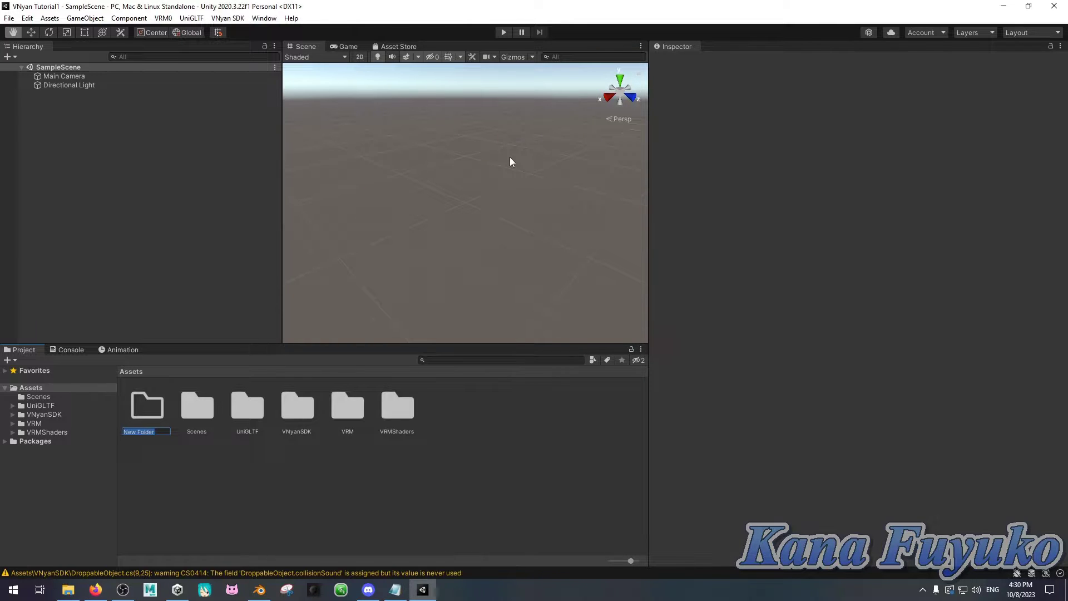
pyautogui.write('Prop')
pyautogui.press('Return')
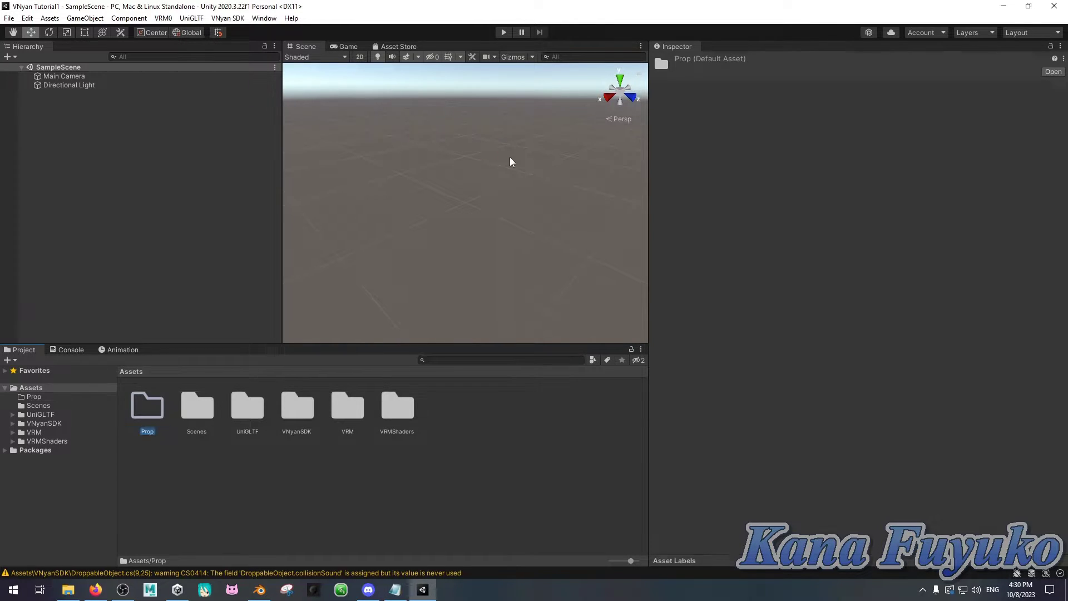
pyautogui.doubleClick(159, 412)
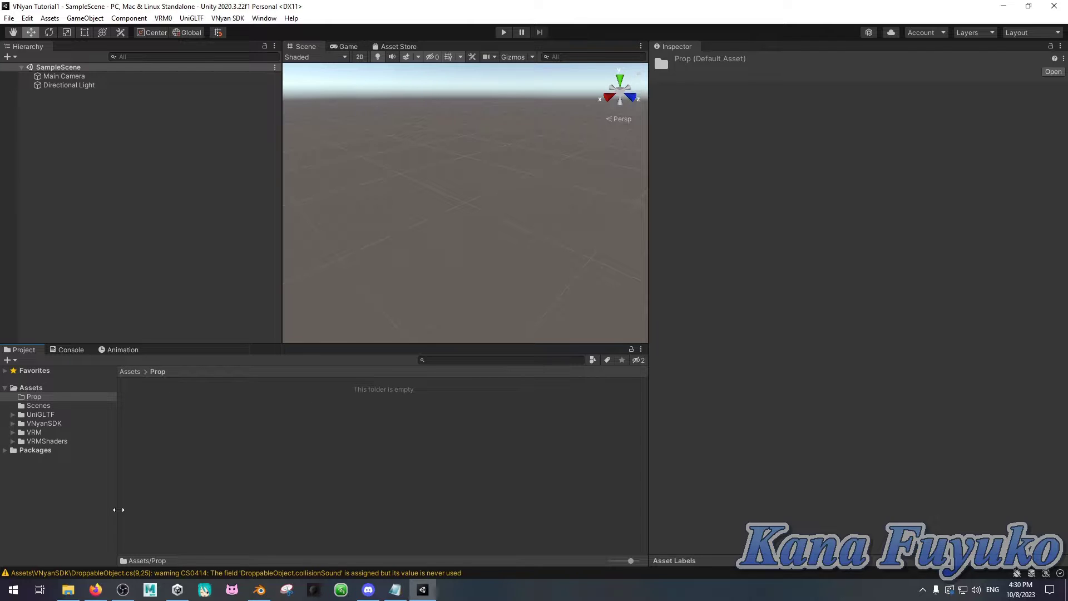
# Step: Inside Prop, create a Game Controller subfolder and open it
pyautogui.rightClick(151, 456)
pyautogui.moveTo(233, 156)
pyautogui.click(332, 147)
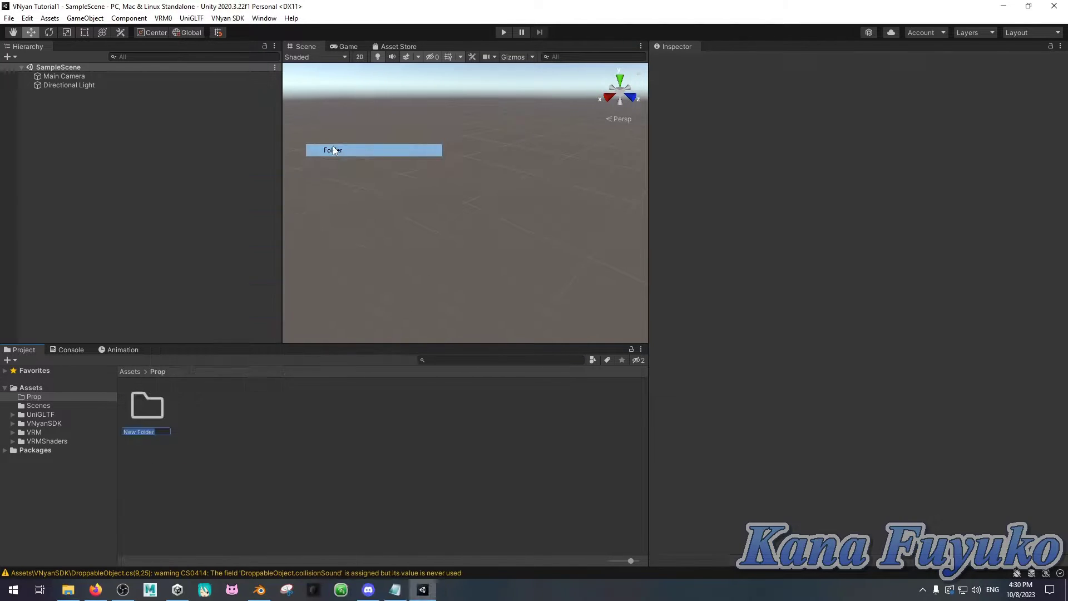
pyautogui.write('Game ')
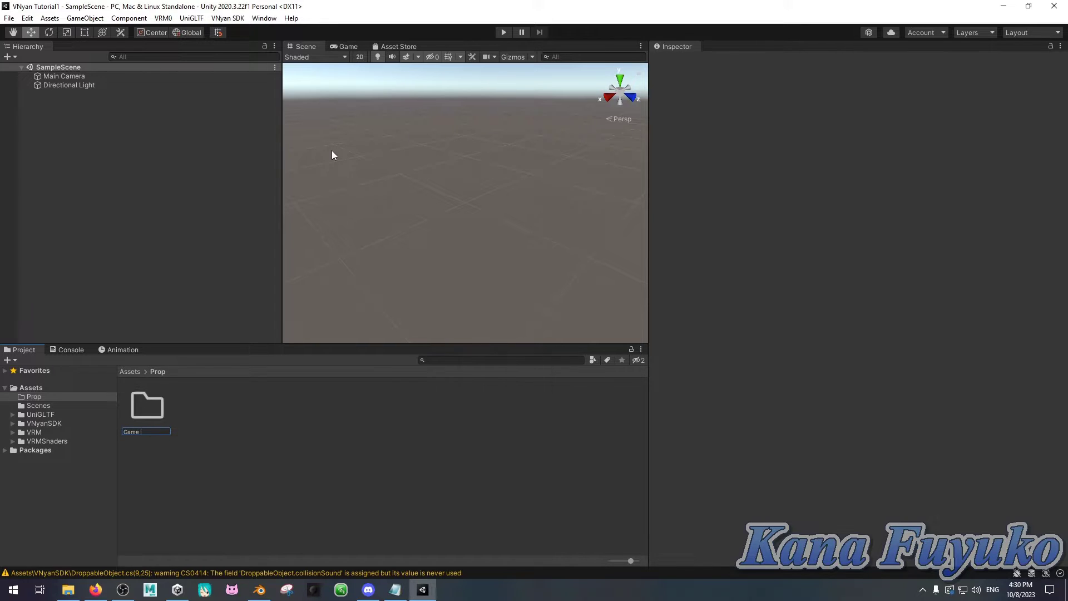
pyautogui.write('Controller')
pyautogui.press('Return')
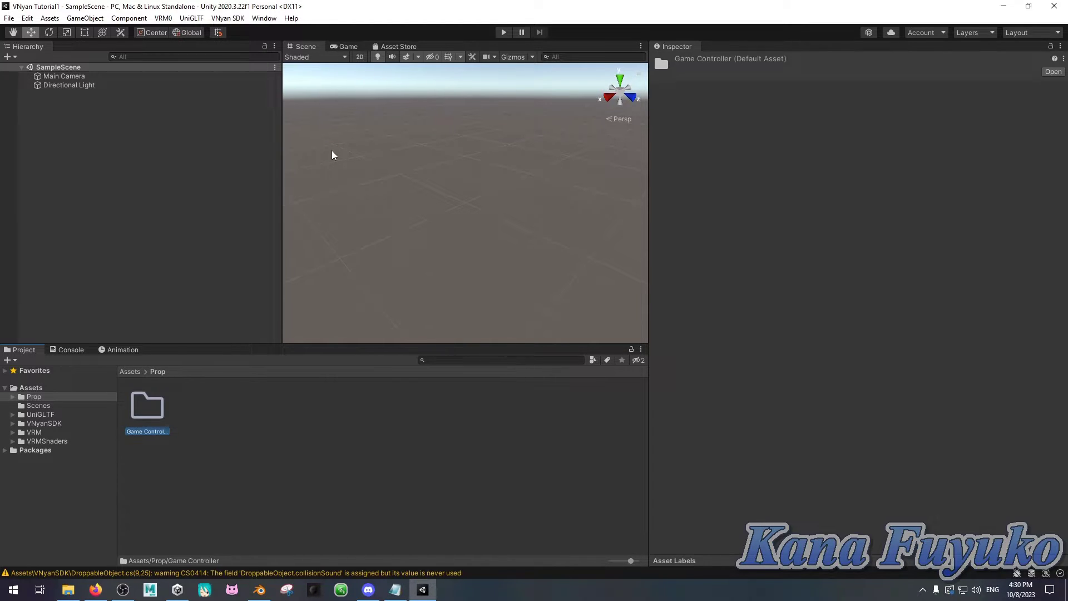
pyautogui.doubleClick(149, 400)
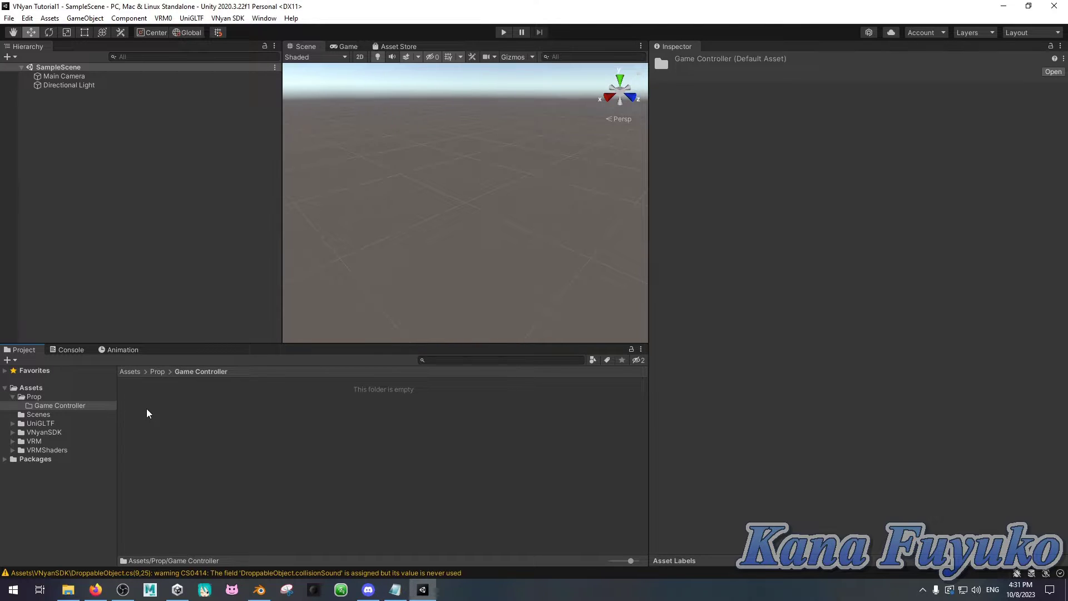
# Step: Switch to Blender, select Game_Controller in the Outliner and view it from several angles
pyautogui.hotkey('alt', 'Tab')
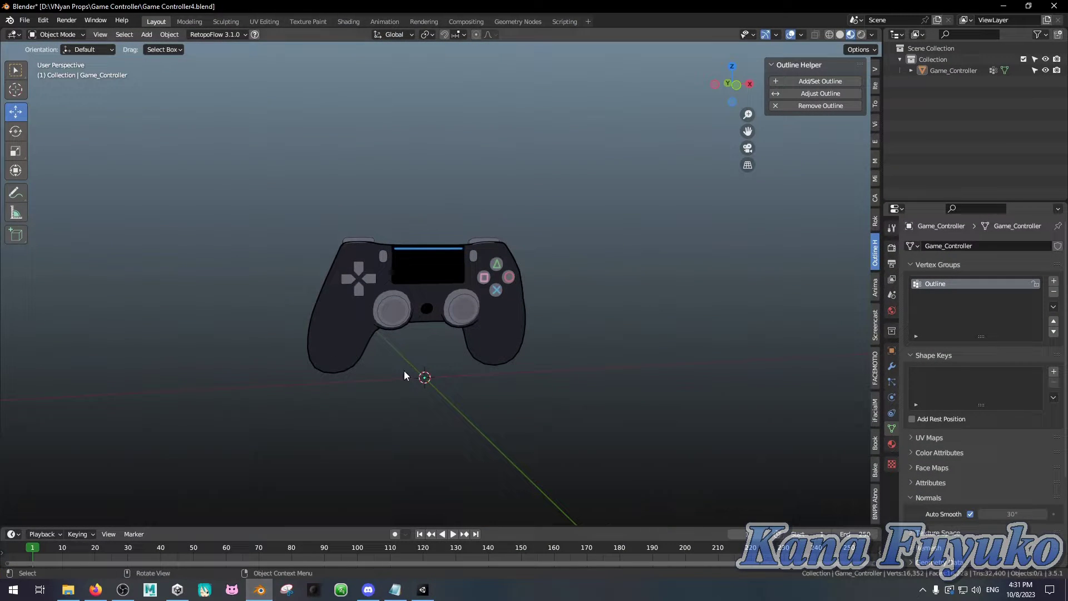
pyautogui.moveTo(404, 376); pyautogui.dragTo(333, 249, button='middle')
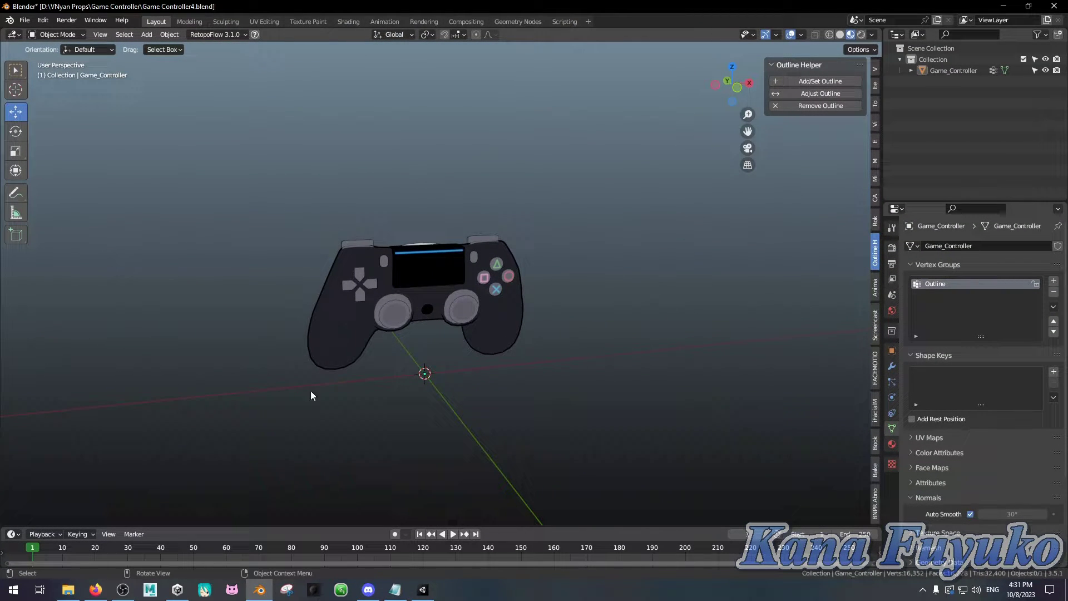
pyautogui.moveTo(337, 421); pyautogui.dragTo(500, 229, button='middle')
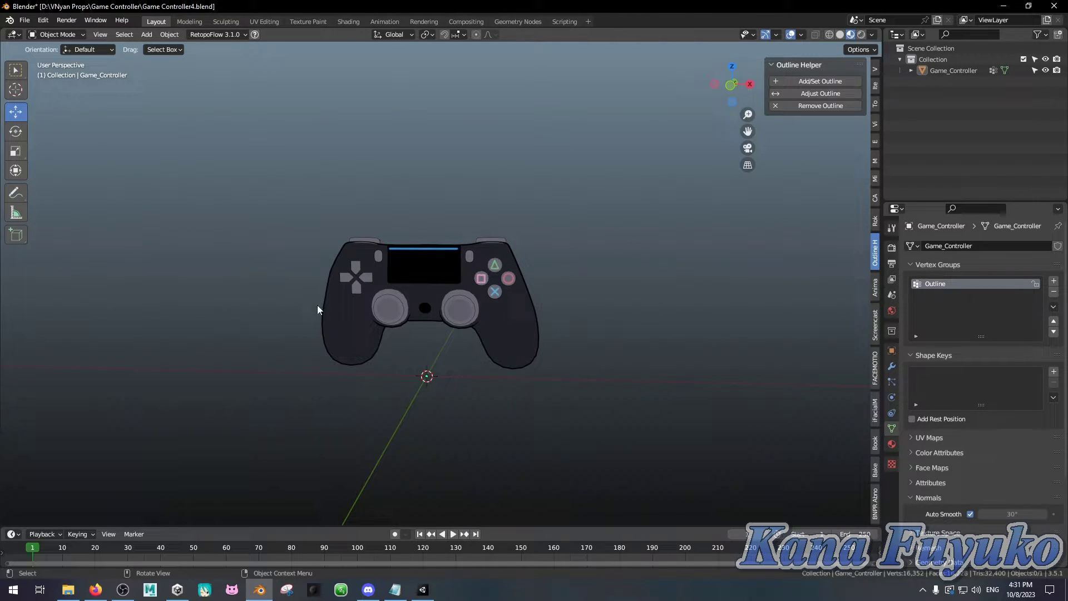
pyautogui.click(955, 72)
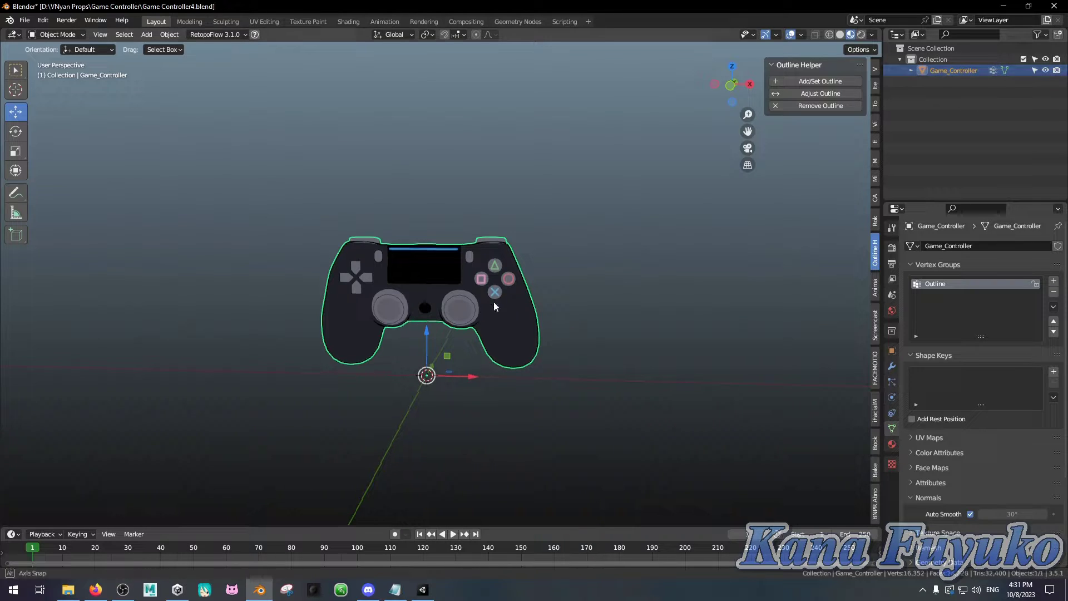
pyautogui.moveTo(493, 302); pyautogui.dragTo(364, 304, button='middle')
pyautogui.moveTo(596, 365); pyautogui.dragTo(476, 334, button='middle')
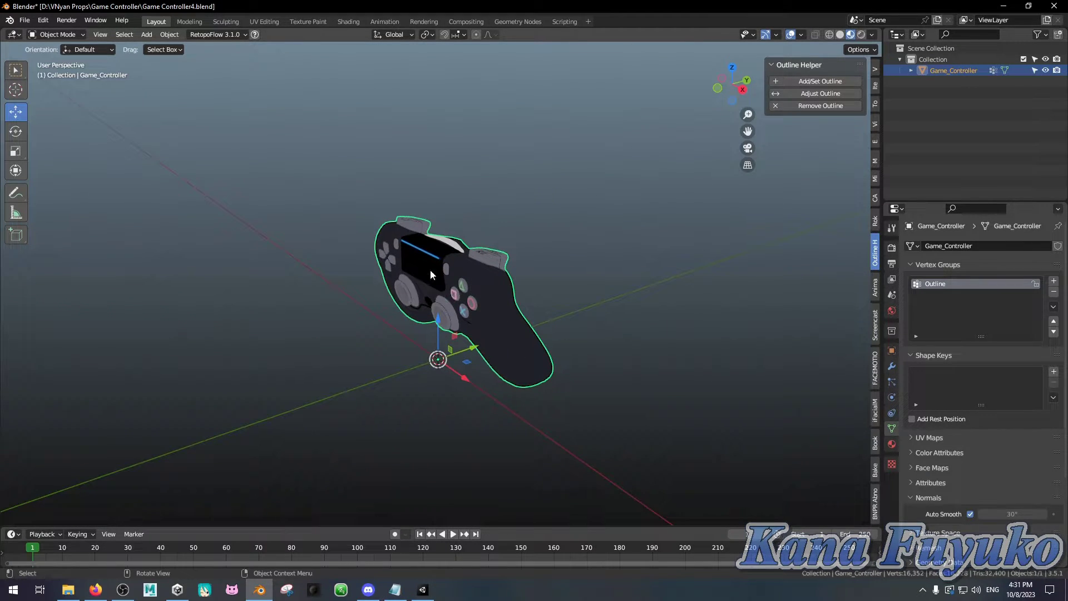
pyautogui.click(24, 20)
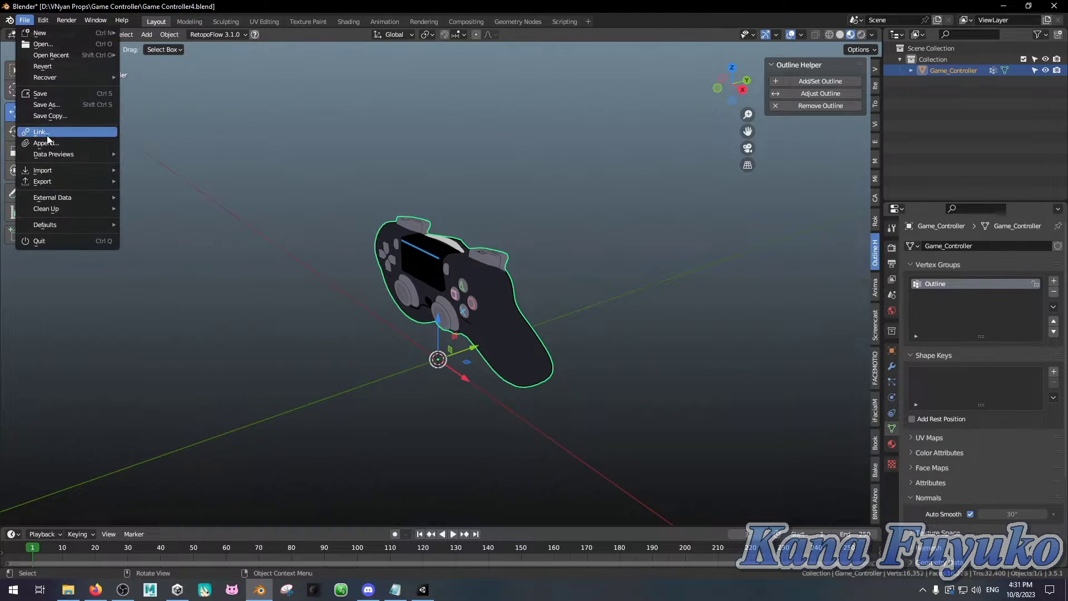
pyautogui.moveTo(58, 182)
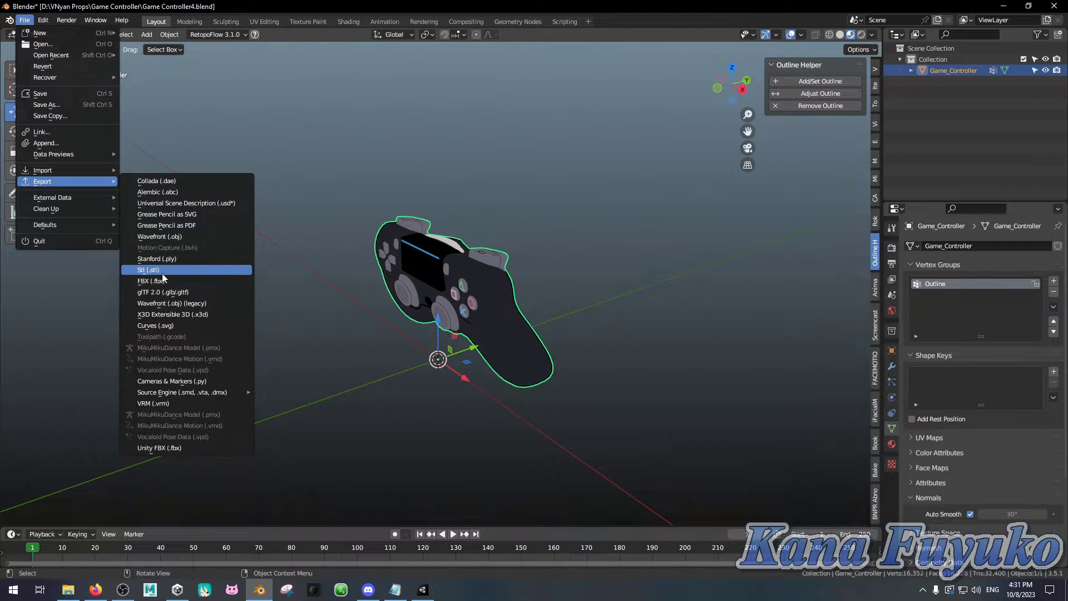
pyautogui.moveTo(398, 355); pyautogui.dragTo(464, 321, button='middle')
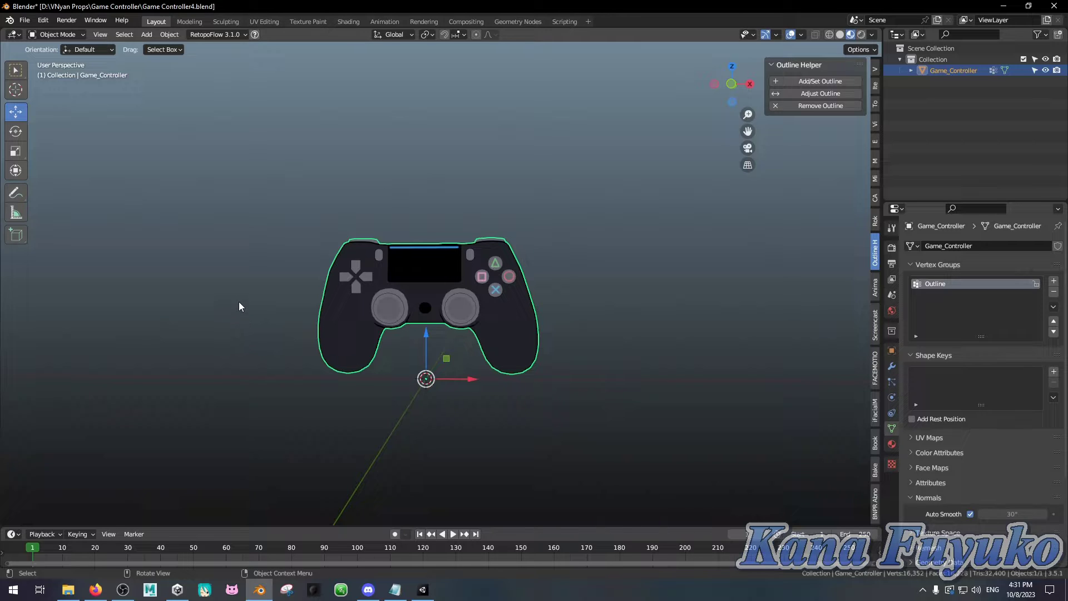
pyautogui.moveTo(239, 307); pyautogui.dragTo(243, 312, button='middle')
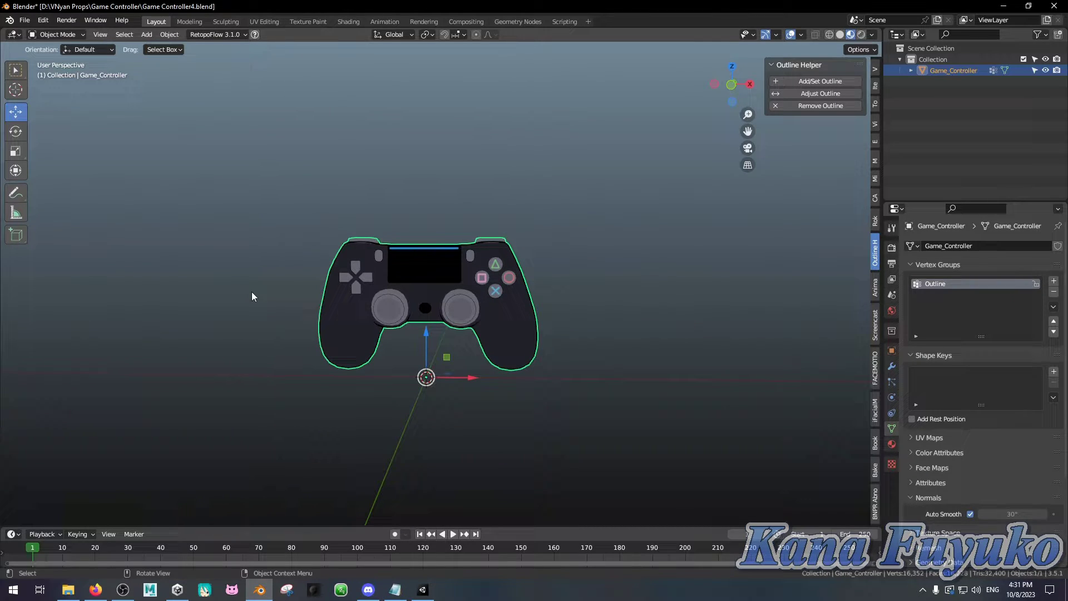
pyautogui.moveTo(251, 298); pyautogui.dragTo(272, 301, button='middle')
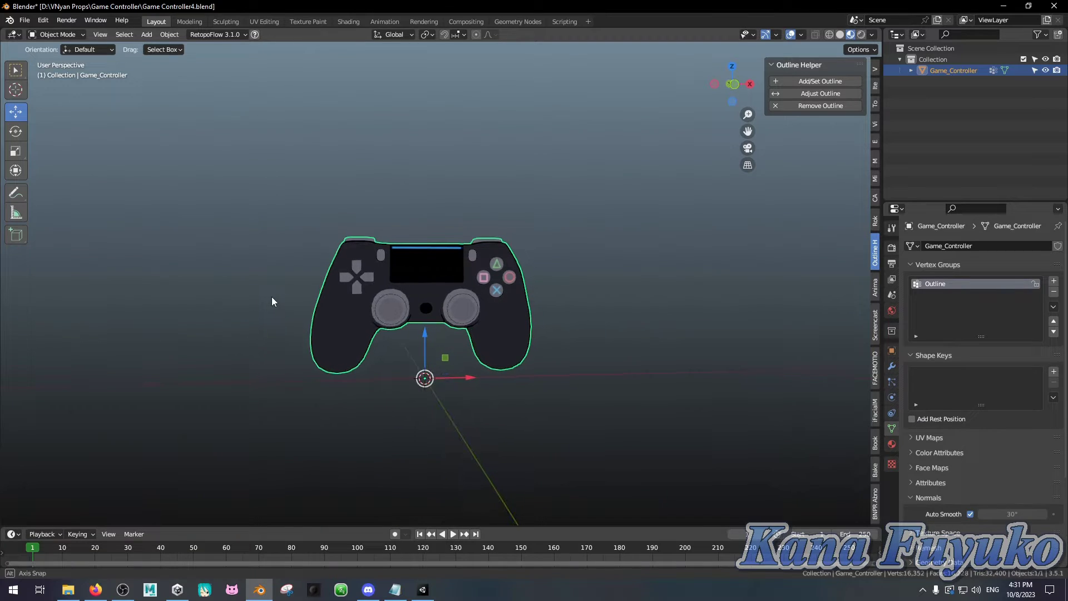
# Step: Deselect the Game_Controller model by clicking empty viewport space
pyautogui.click(249, 349)
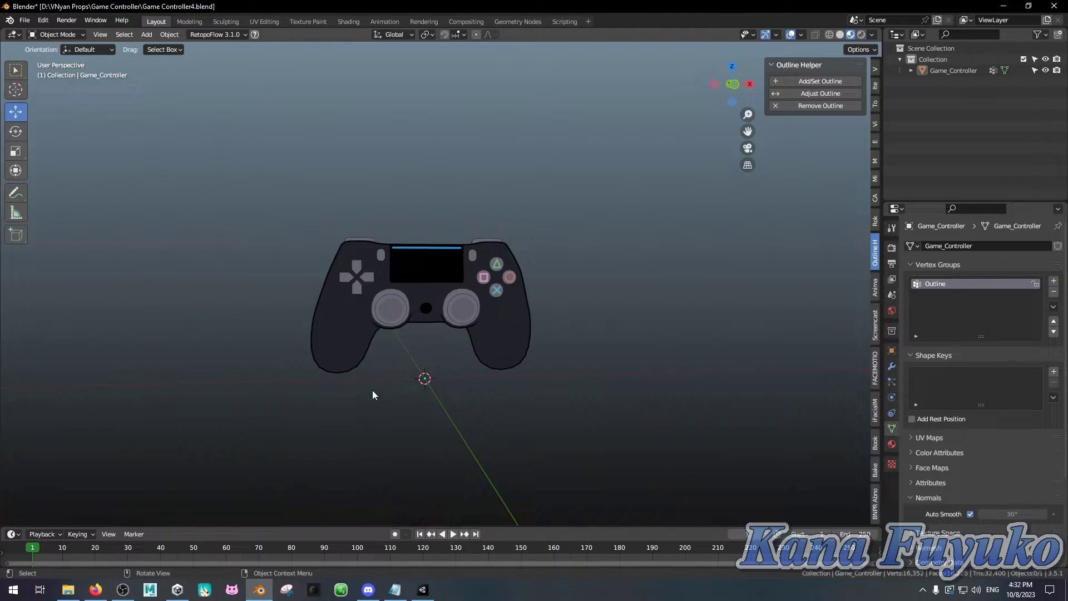
# Step: Drag Game Controller.fbx and the Tex folder from Explorer into Unity's Game Controller folder
pyautogui.hotkey('alt', 'Tab')
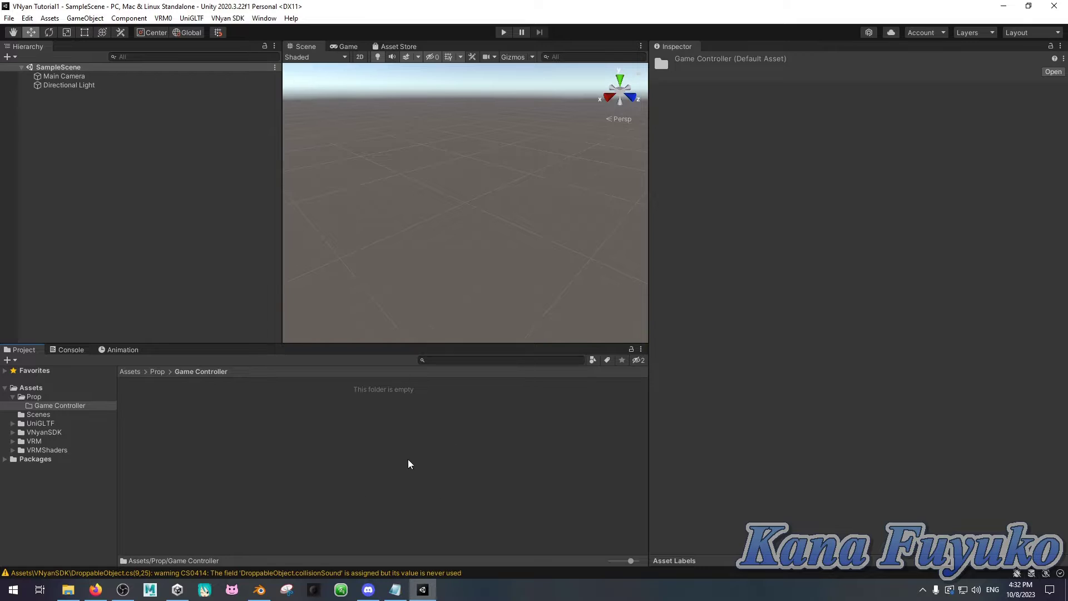
pyautogui.click(68, 589)
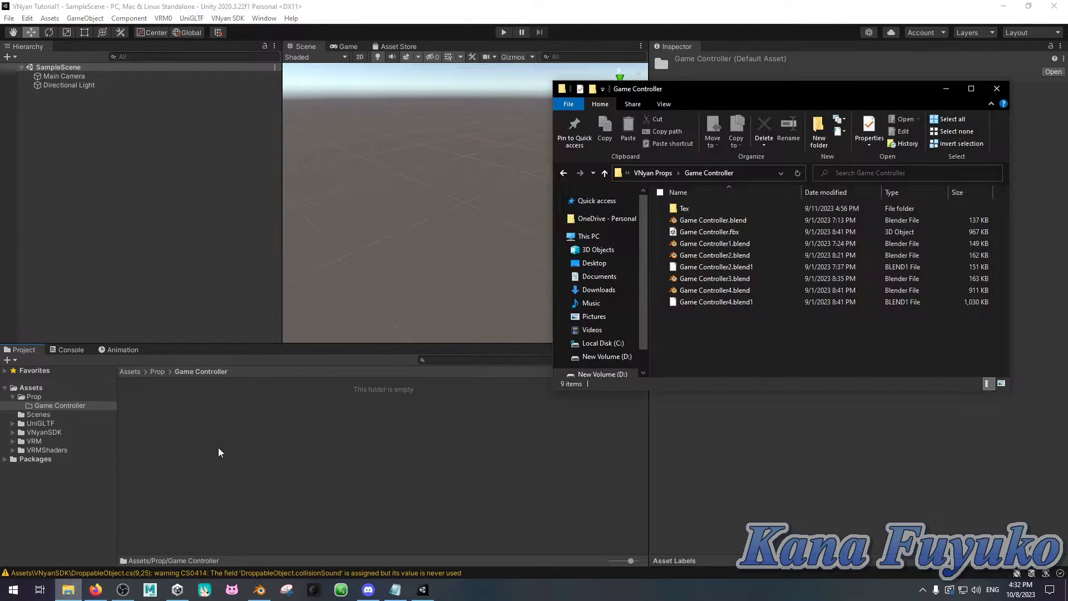
pyautogui.click(772, 232)
pyautogui.click(664, 208)
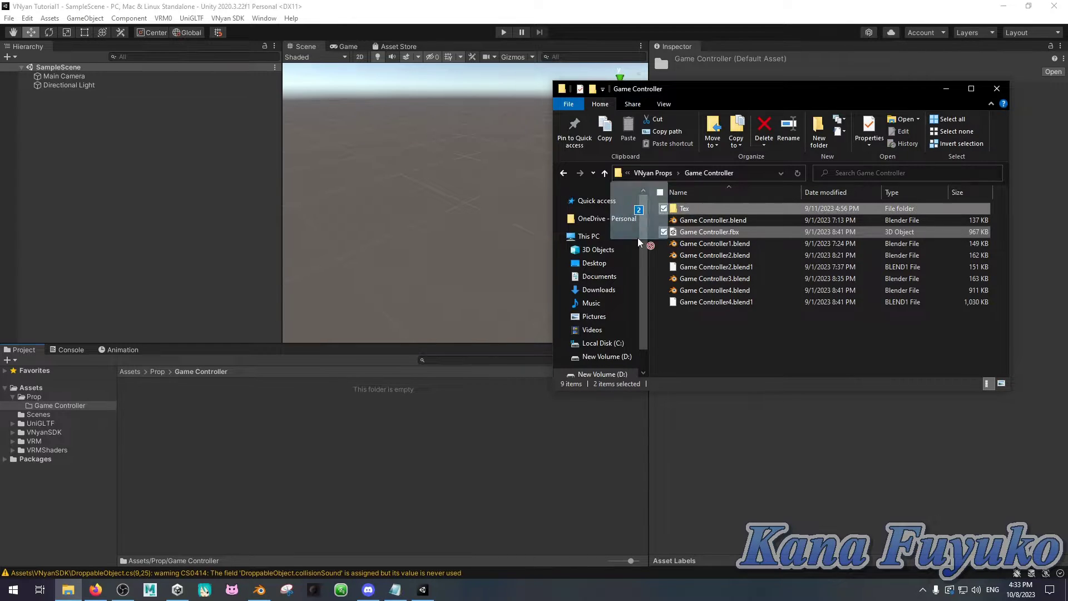
pyautogui.moveTo(500, 342); pyautogui.dragTo(327, 444)
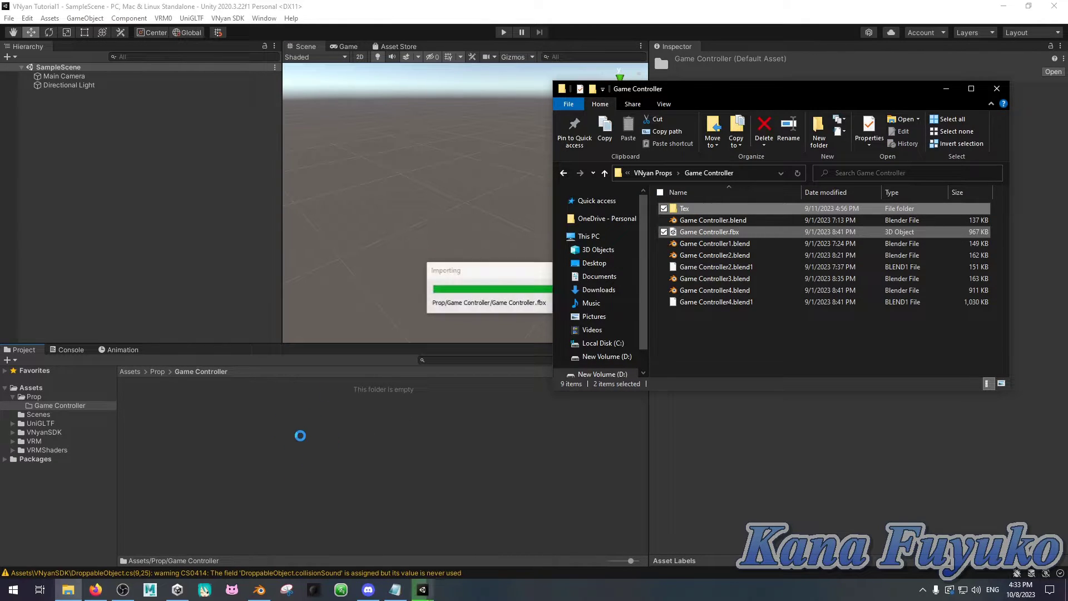
pyautogui.click(262, 443)
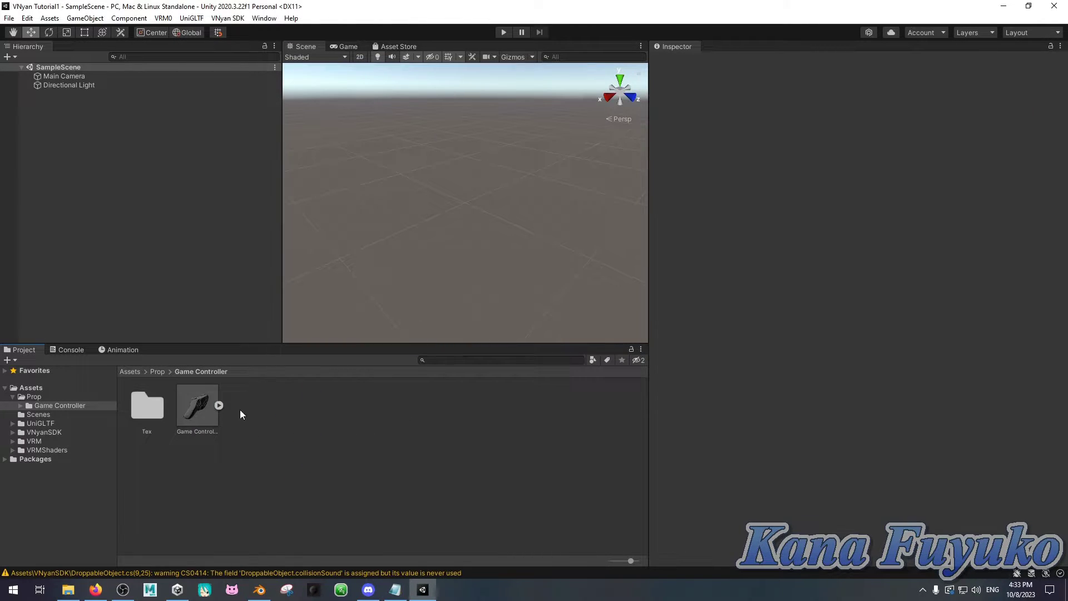
# Step: Place the Game Controller model in the scene and show its Materials import settings
pyautogui.moveTo(196, 406); pyautogui.dragTo(171, 333)
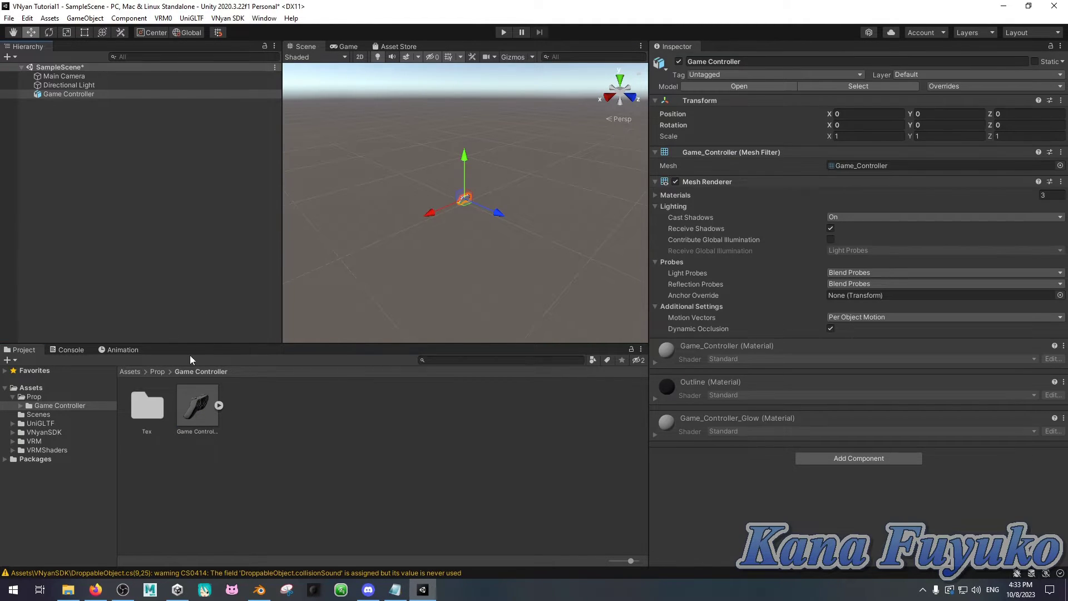
pyautogui.moveTo(201, 398); pyautogui.dragTo(184, 364)
pyautogui.moveTo(483, 229); pyautogui.dragTo(384, 191, button='right')
pyautogui.press('w')
pyautogui.press('s')
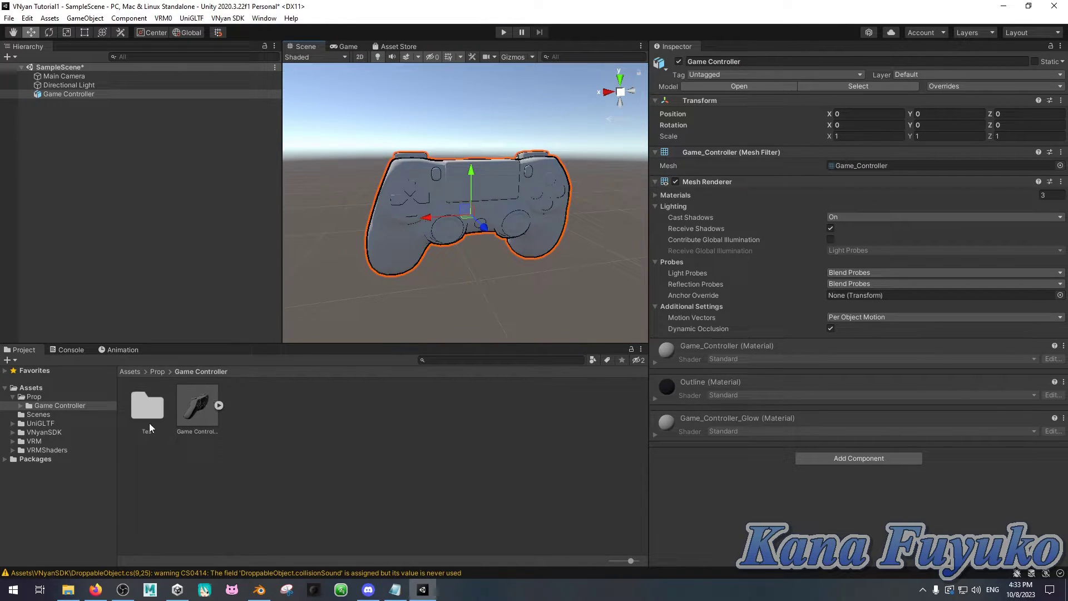
pyautogui.click(202, 401)
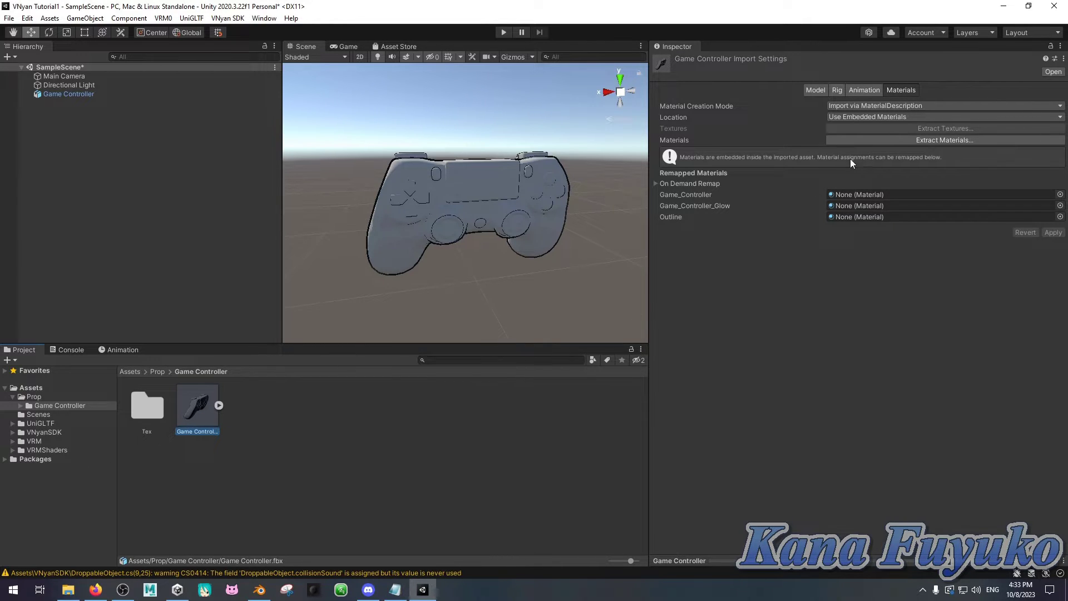
# Step: Extract the controller's three embedded materials into a new Materials folder beside Tex
pyautogui.click(904, 140)
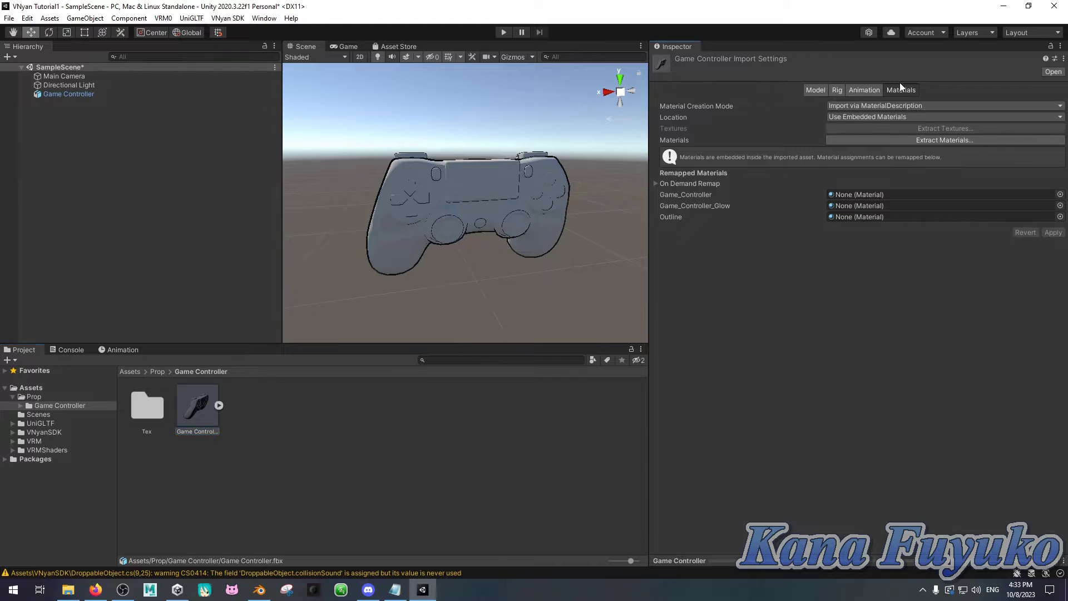
pyautogui.click(910, 142)
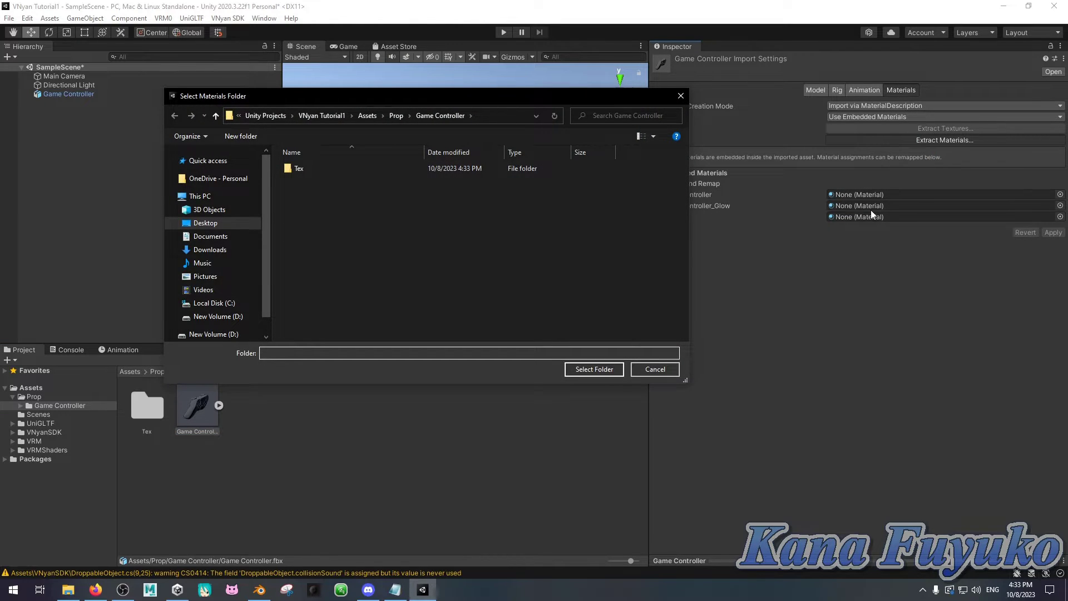
pyautogui.rightClick(312, 222)
pyautogui.moveTo(422, 389)
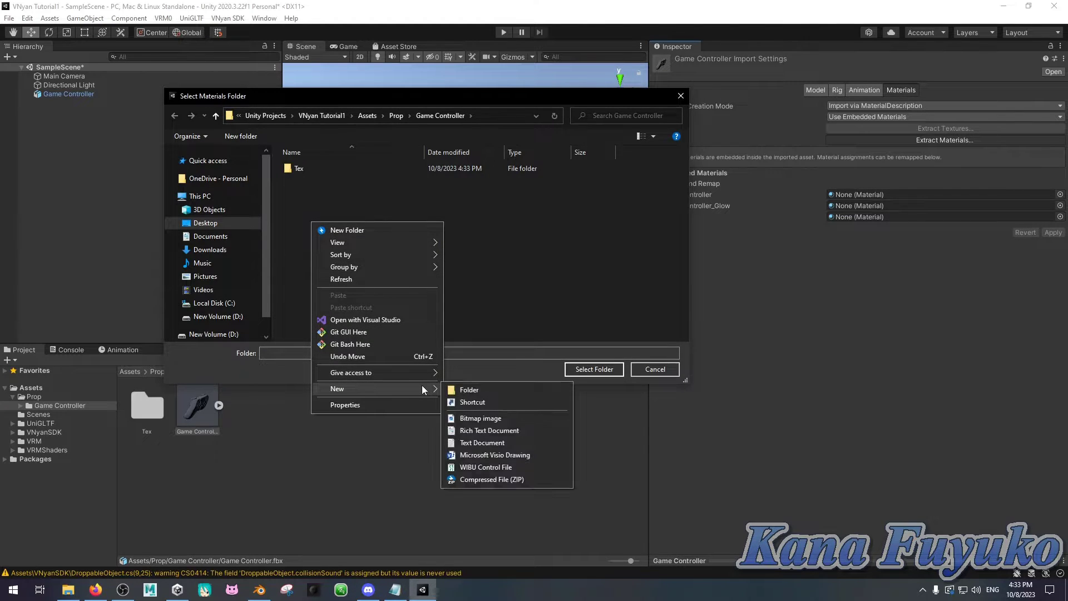
pyautogui.click(466, 391)
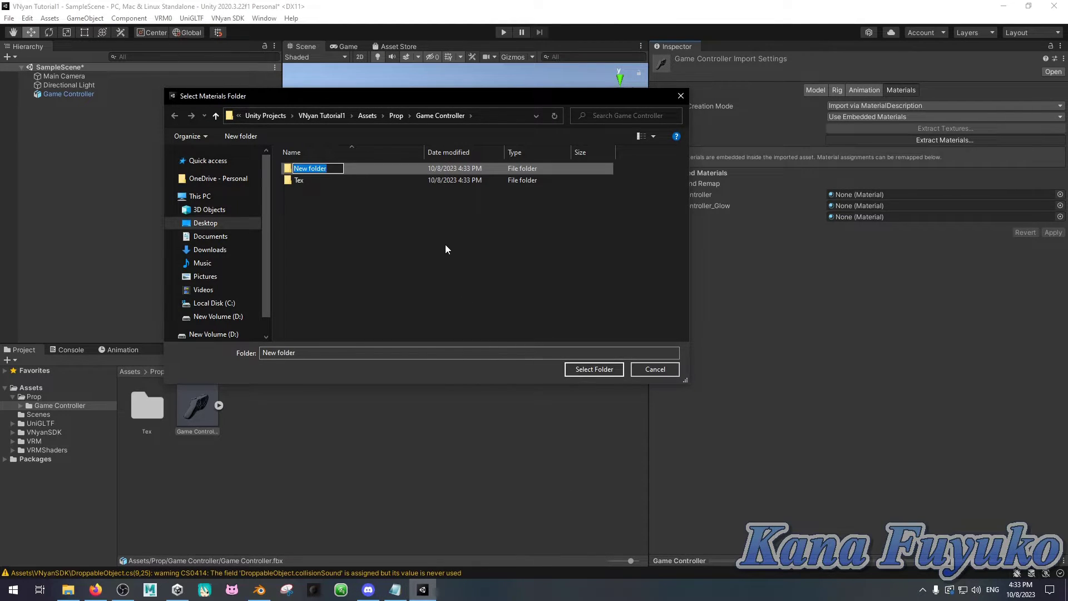
pyautogui.write('Materials')
pyautogui.press('Return')
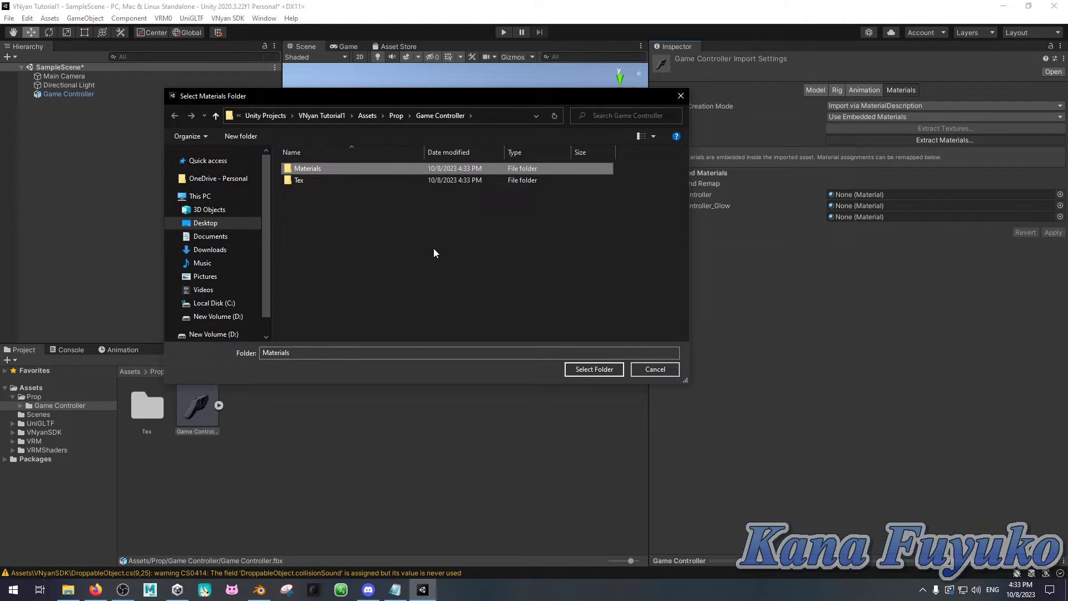
pyautogui.doubleClick(333, 168)
pyautogui.click(594, 369)
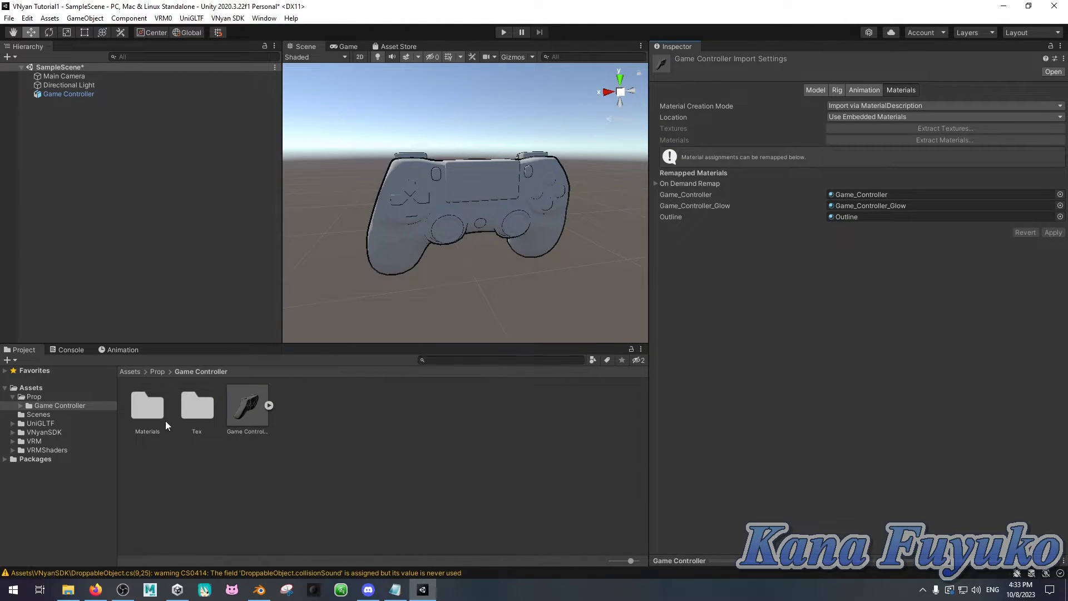
# Step: Select all three controller materials and change their shader to VRM > MToon
pyautogui.doubleClick(157, 418)
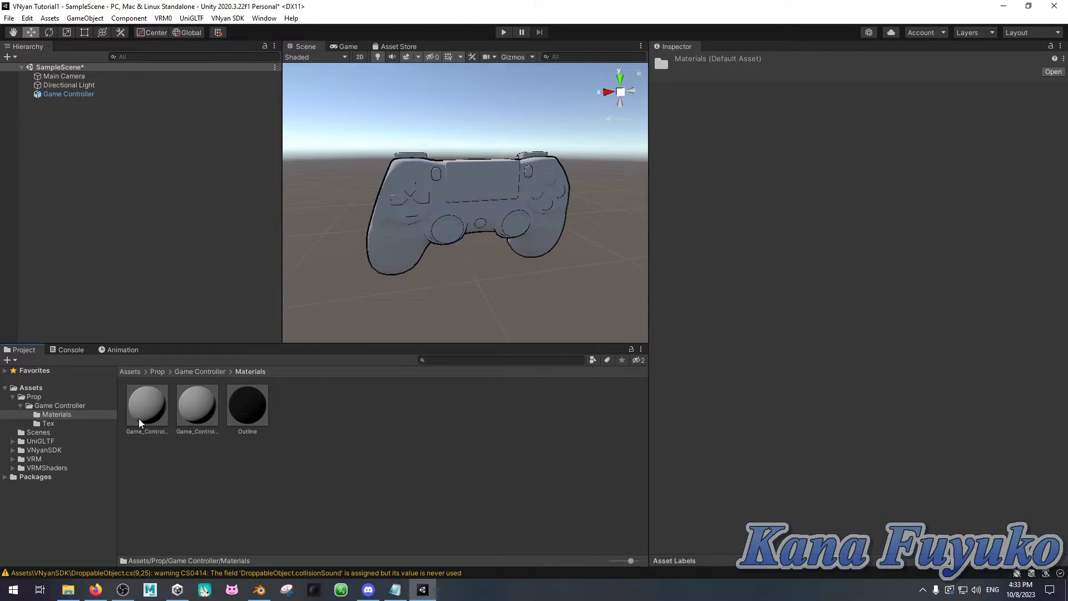
pyautogui.click(139, 419)
pyautogui.keyDown('shift'); pyautogui.click(266, 409); pyautogui.keyUp('shift')
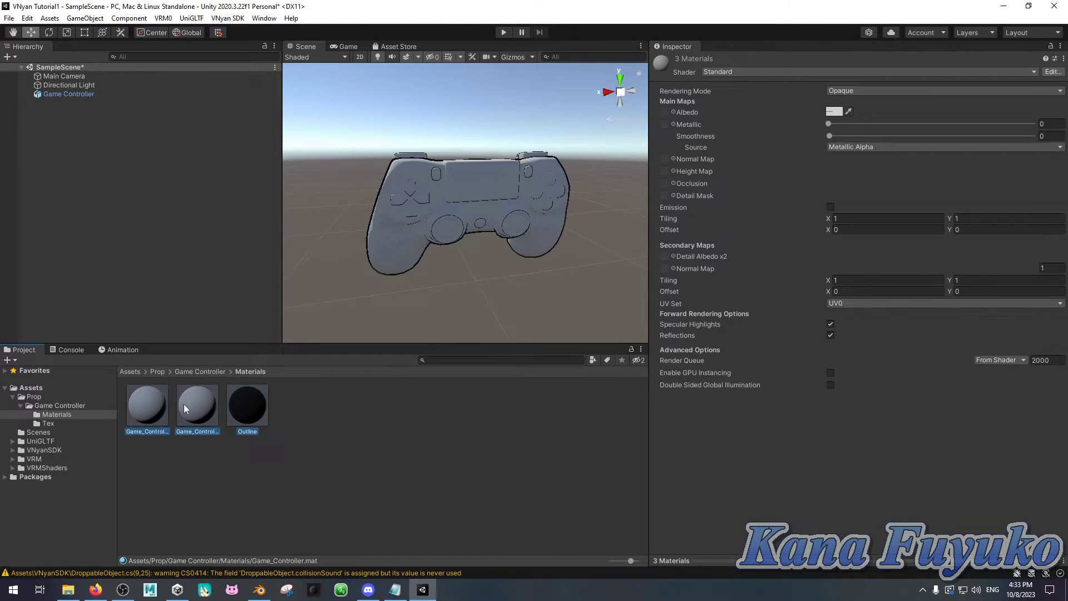
pyautogui.click(748, 72)
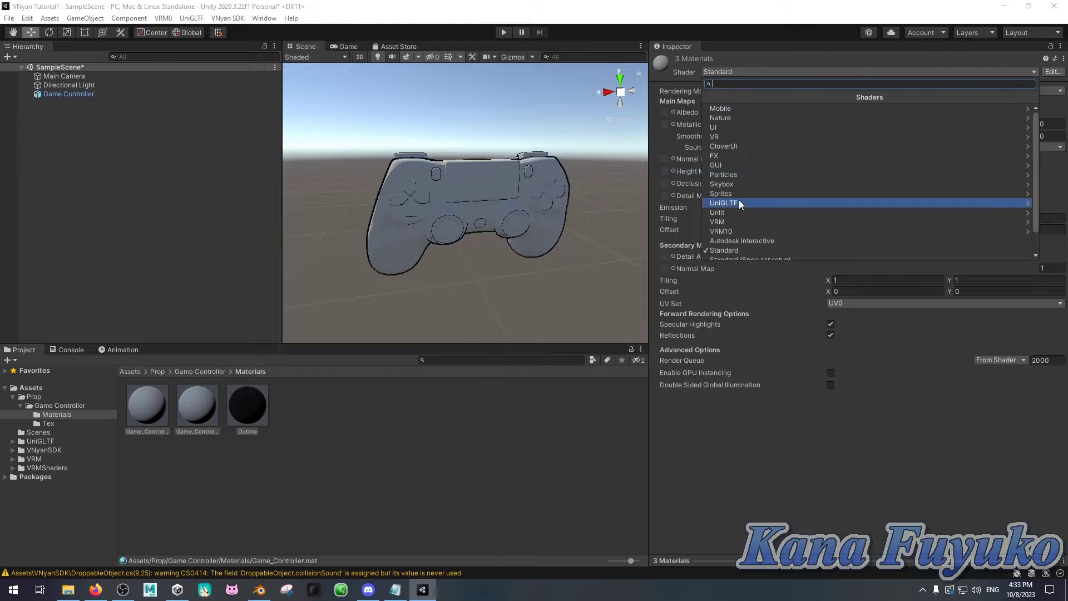
pyautogui.click(737, 221)
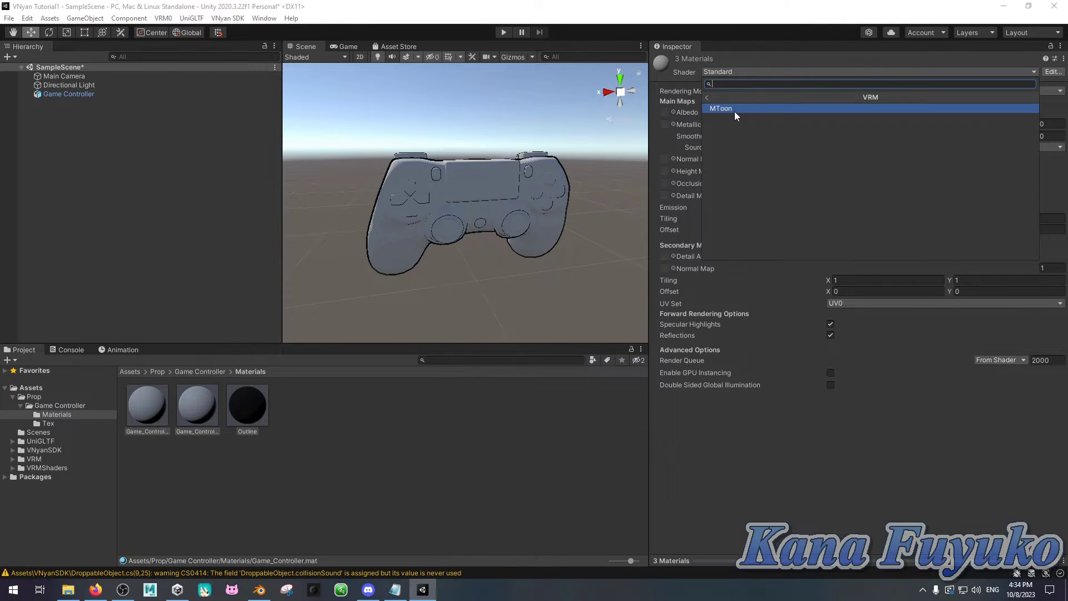
pyautogui.click(734, 110)
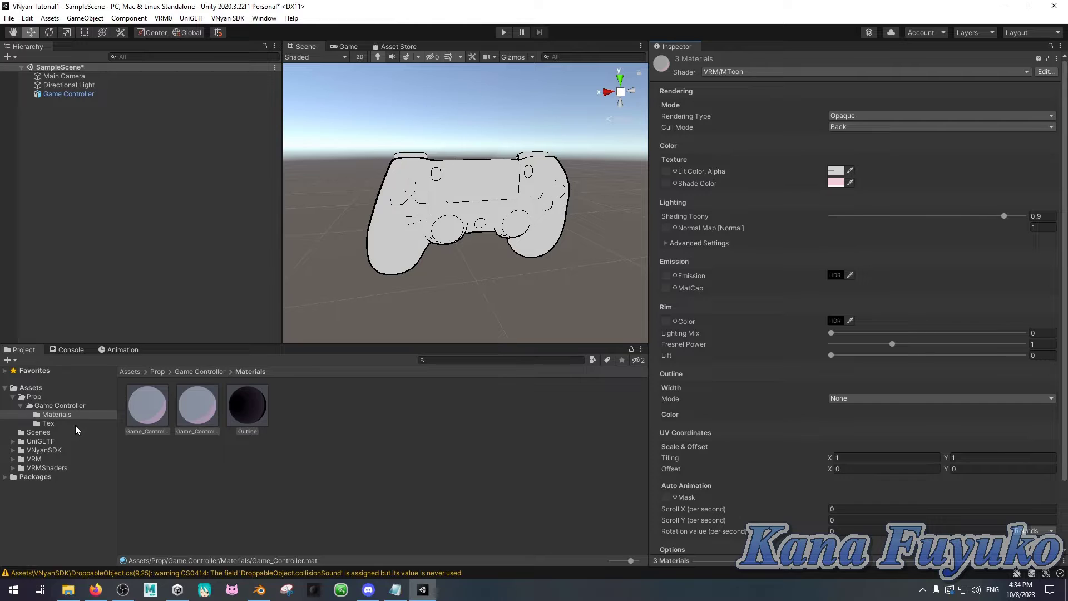
# Step: Set the Outline material's colour to black
pyautogui.click(248, 405)
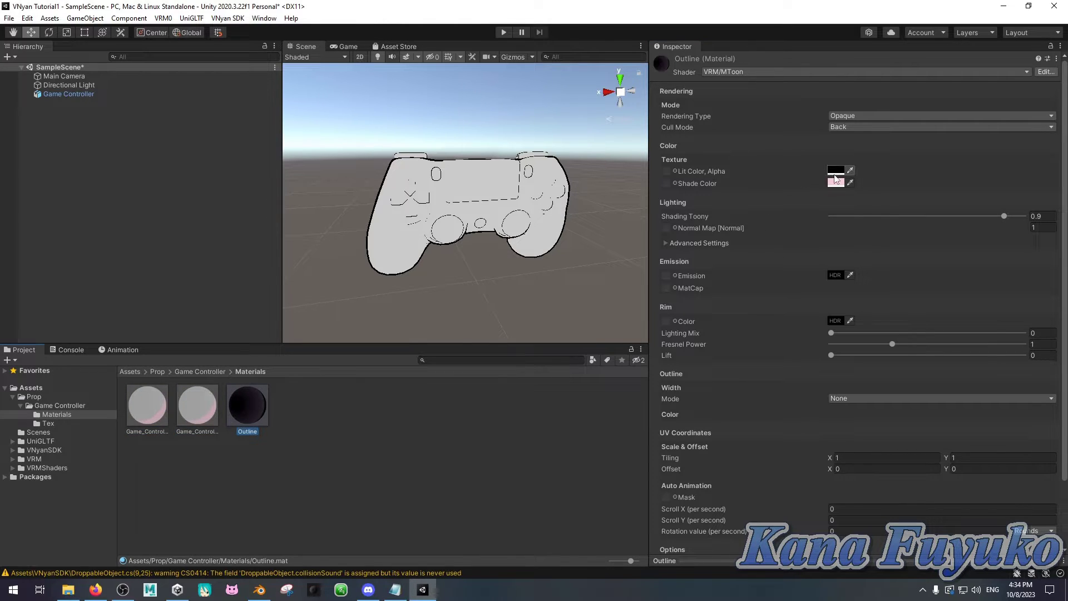
pyautogui.click(836, 177)
pyautogui.moveTo(842, 208); pyautogui.dragTo(837, 339)
# Step: Assign the Tex controller texture to Lit Color and Shade Color of Game_Controller and Game_Controller_Glow
pyautogui.click(188, 409)
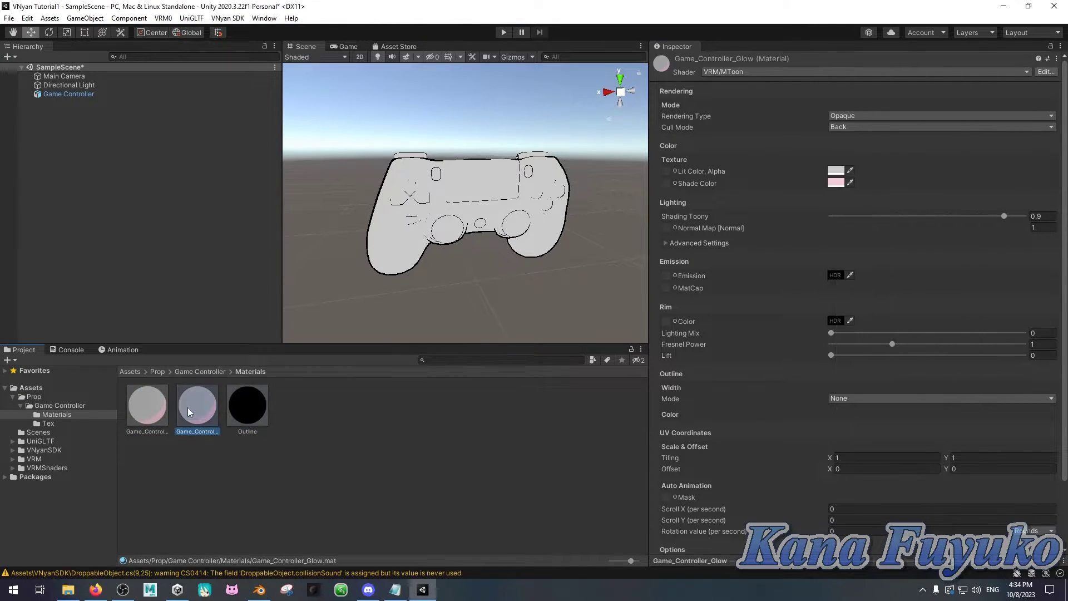
pyautogui.keyDown('ctrl'); pyautogui.click(144, 409); pyautogui.keyUp('ctrl')
pyautogui.click(49, 424)
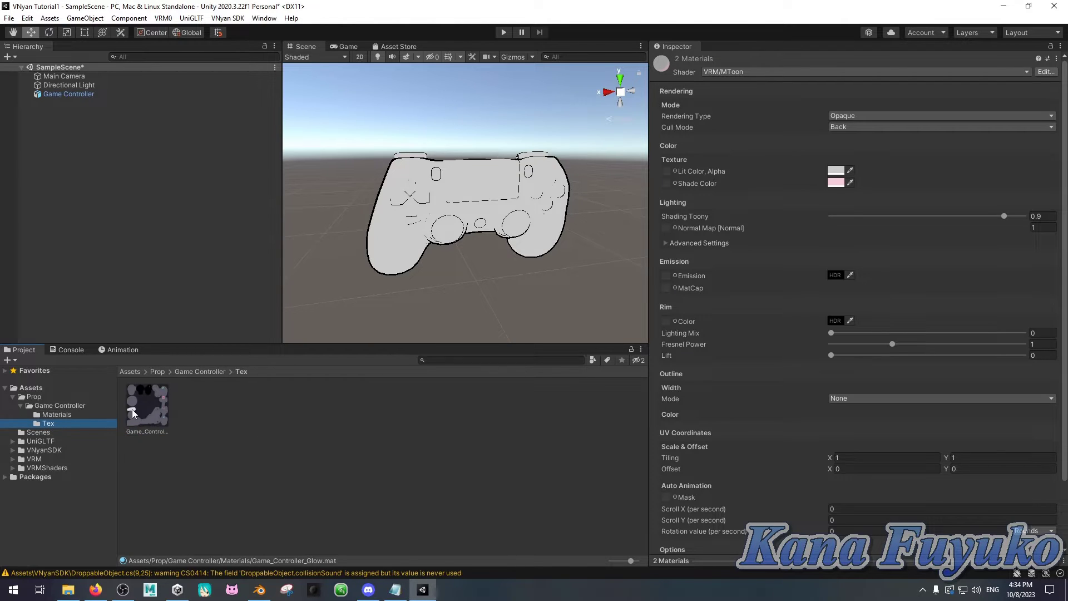
pyautogui.moveTo(148, 405); pyautogui.dragTo(666, 170)
pyautogui.moveTo(150, 383); pyautogui.dragTo(665, 183)
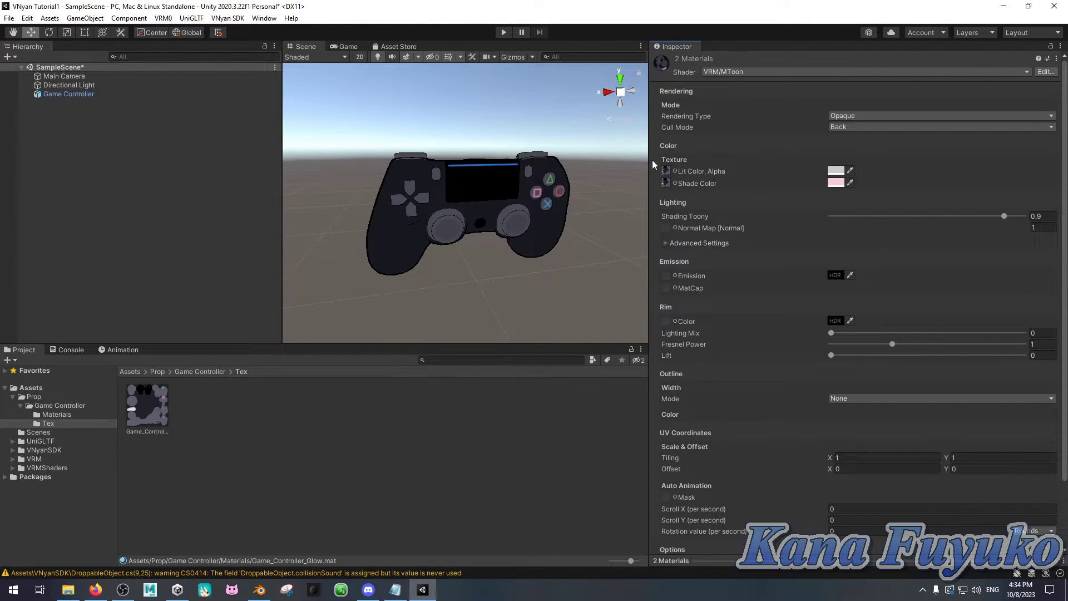
pyautogui.keyDown('alt'); pyautogui.moveTo(501, 226); pyautogui.dragTo(453, 238); pyautogui.keyUp('alt')
pyautogui.click(74, 406)
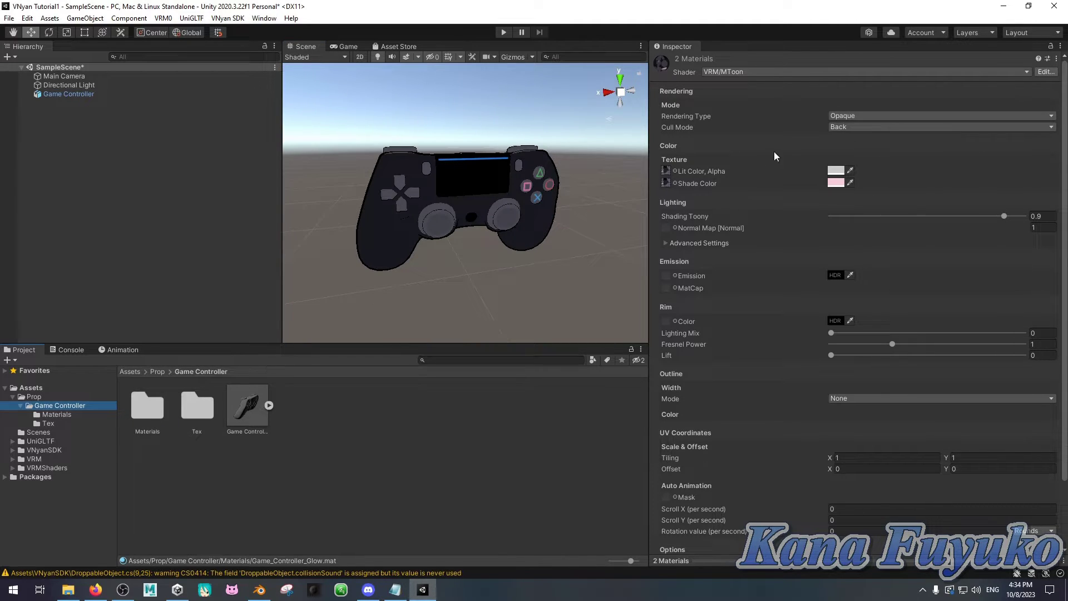
pyautogui.keyDown('alt'); pyautogui.moveTo(531, 231); pyautogui.dragTo(464, 219); pyautogui.keyUp('alt')
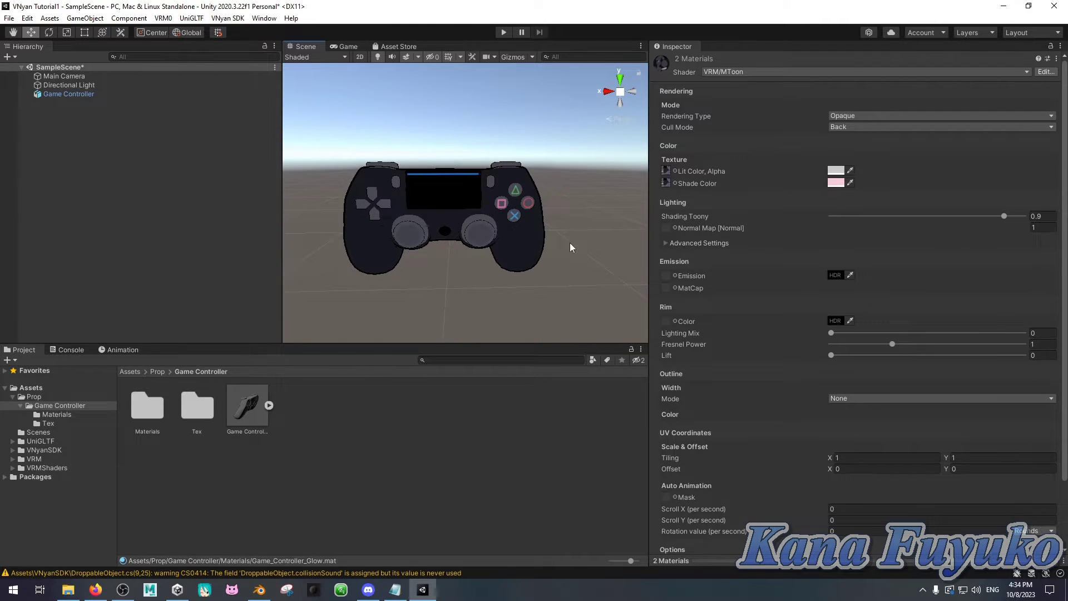
pyautogui.keyDown('alt'); pyautogui.moveTo(570, 243); pyautogui.dragTo(508, 181); pyautogui.keyUp('alt')
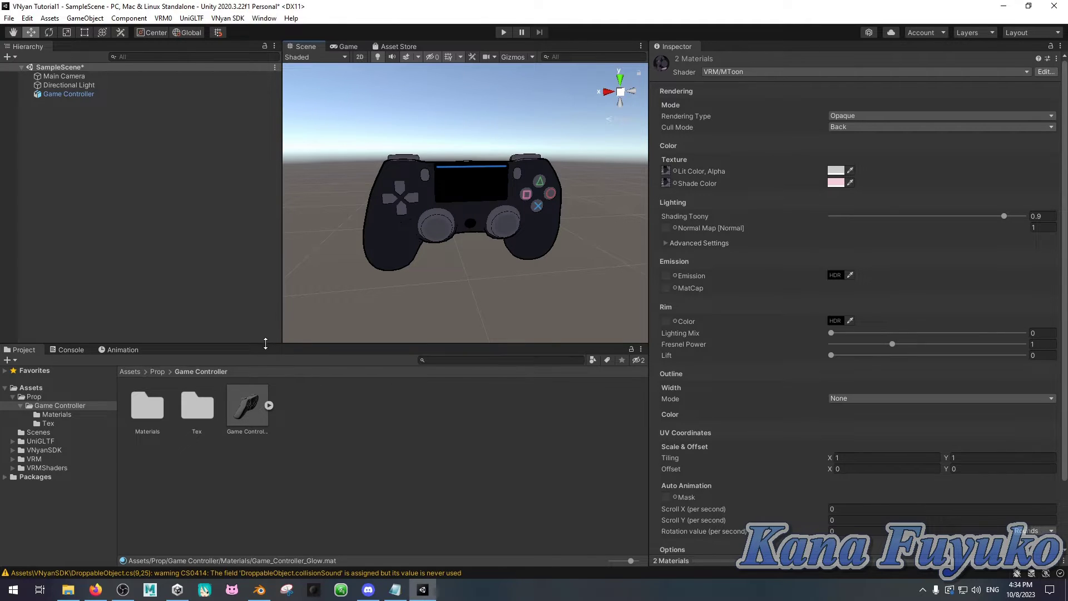
# Step: Show the Game Controller model's Model import settings, leaving Legacy Blend Shape Normals off
pyautogui.click(243, 411)
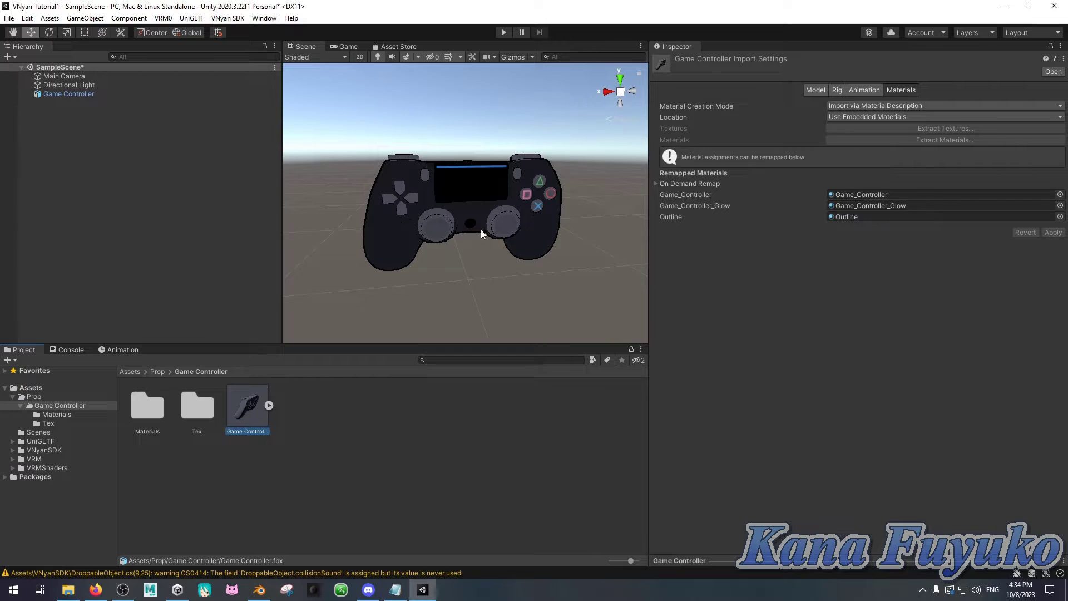
pyautogui.click(817, 89)
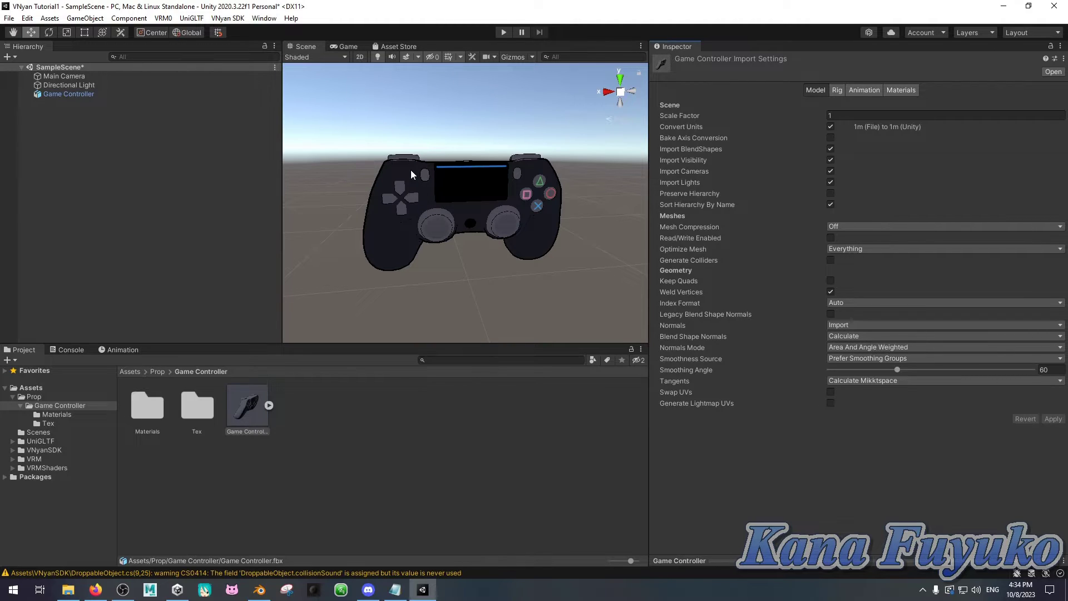
pyautogui.click(831, 313)
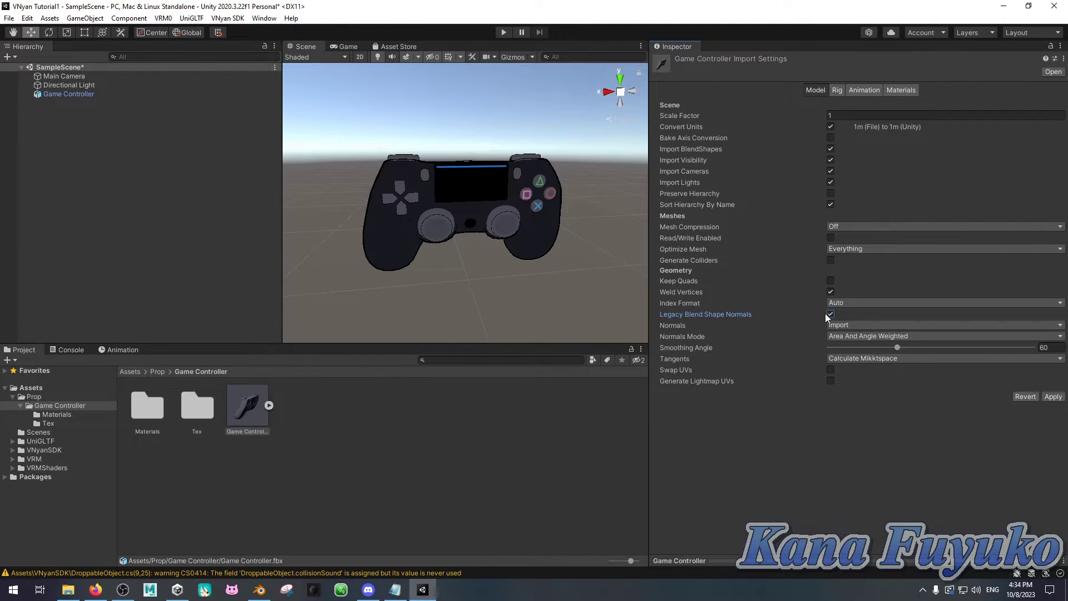
pyautogui.click(830, 315)
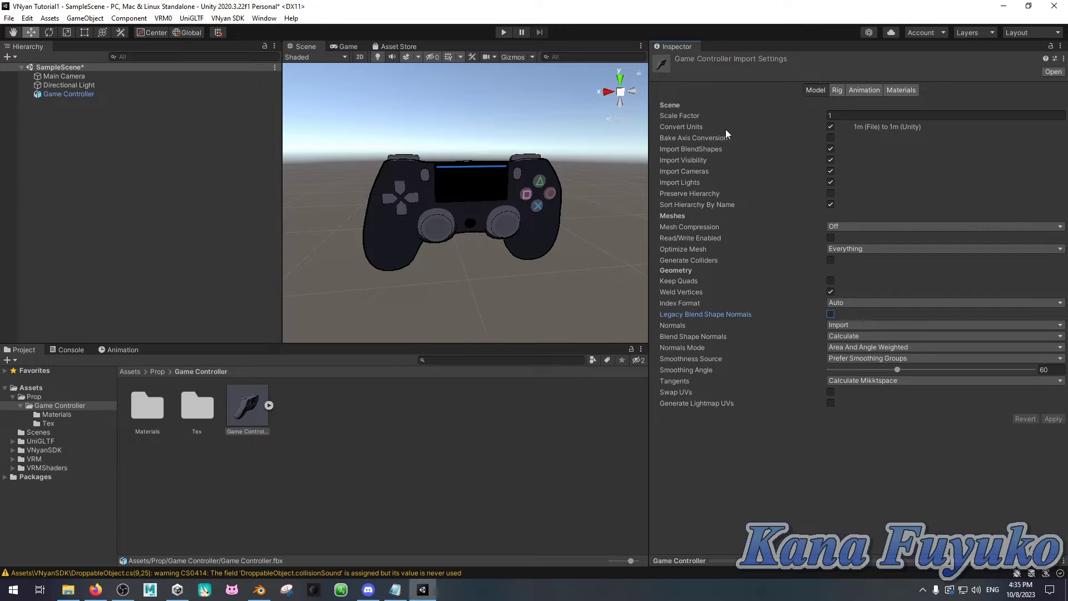
pyautogui.keyDown('alt'); pyautogui.moveTo(563, 211); pyautogui.dragTo(593, 225); pyautogui.keyUp('alt')
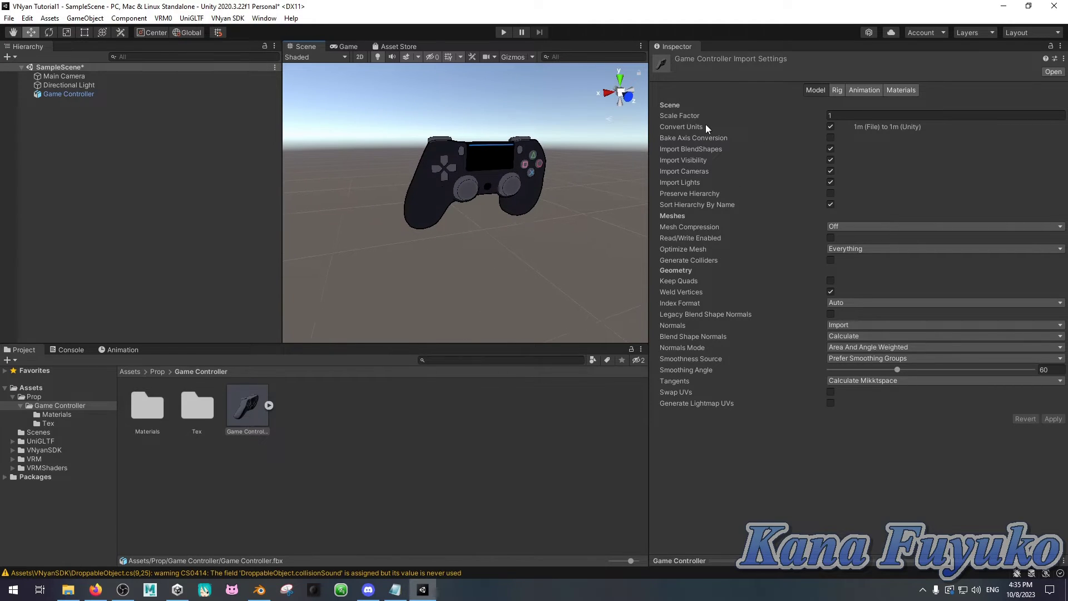
# Step: Set the Game Controller model's Scale Factor to 0.3, apply it, and check the smaller controller
pyautogui.click(840, 116)
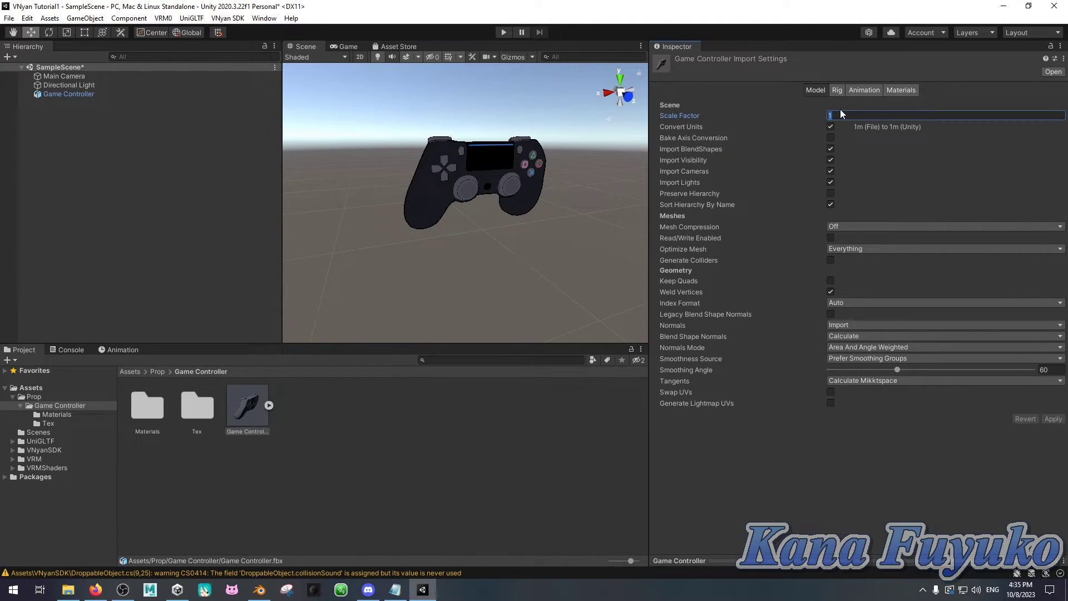
pyautogui.write('0.3')
pyautogui.click(1053, 419)
pyautogui.keyDown('alt'); pyautogui.moveTo(481, 185); pyautogui.dragTo(452, 221); pyautogui.keyUp('alt')
pyautogui.scroll(-3, 456, 243)
pyautogui.scroll(5, 456, 243)
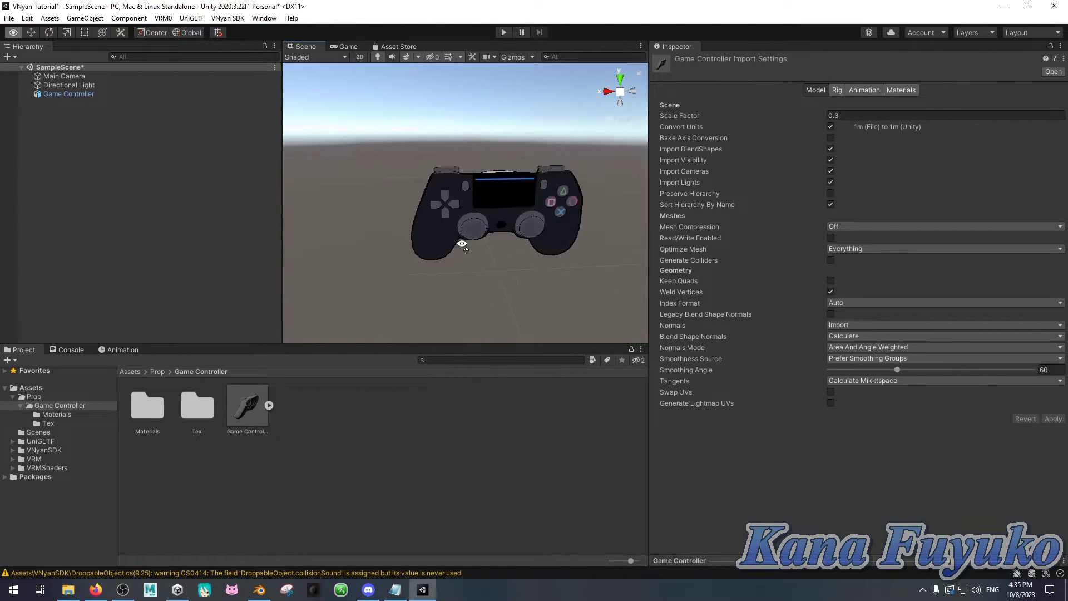
pyautogui.scroll(-2, 456, 243)
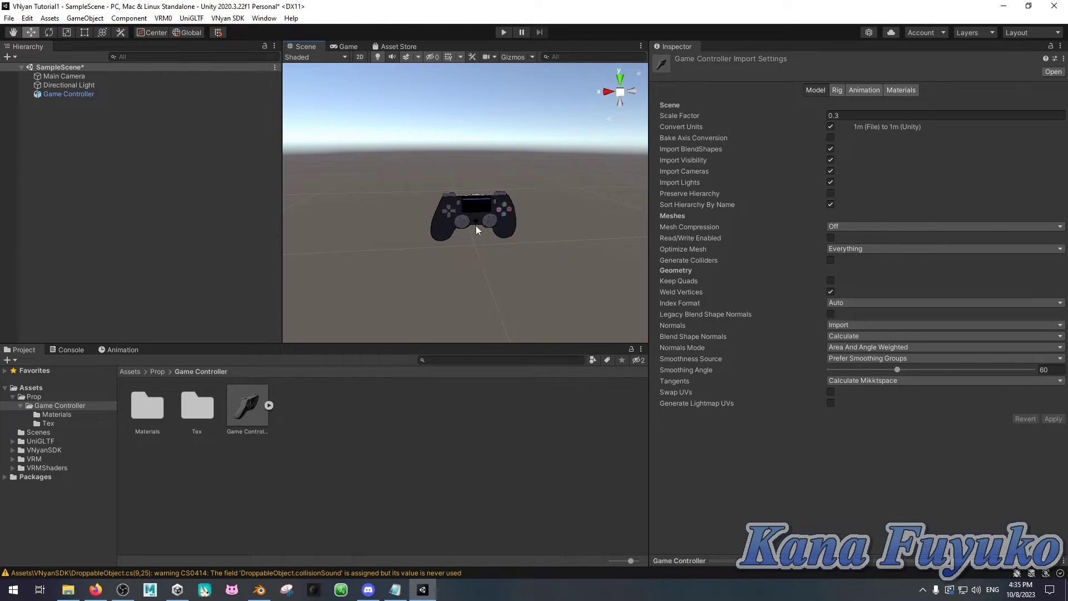
pyautogui.keyDown('alt'); pyautogui.scroll(3, 361, 207); pyautogui.keyUp('alt')
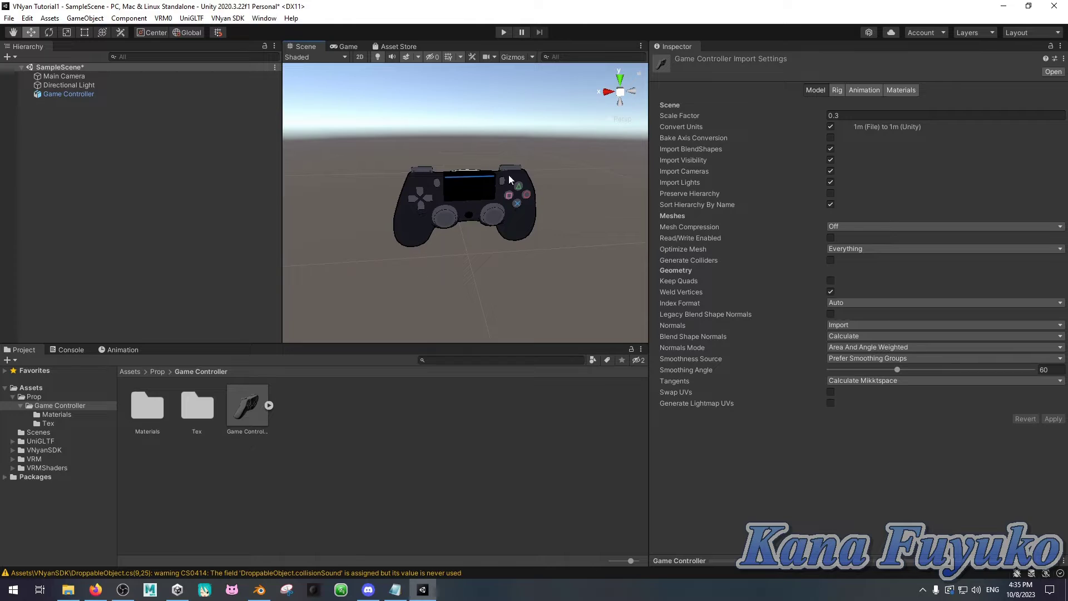
# Step: Select Game Controller in the Hierarchy and choose VNyan SDK > Export Prop
pyautogui.click(81, 95)
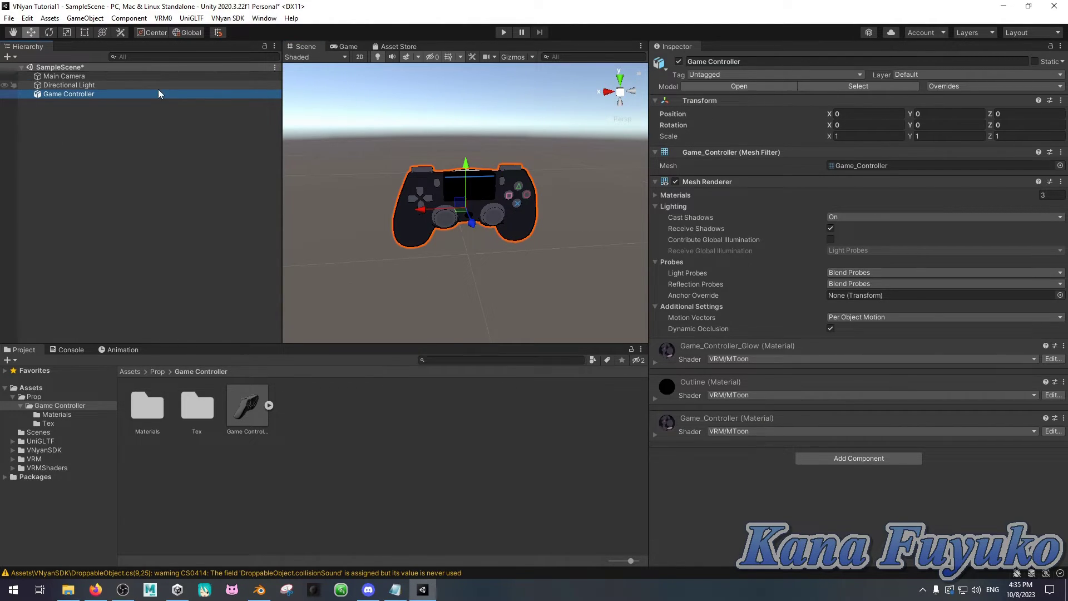
pyautogui.click(230, 19)
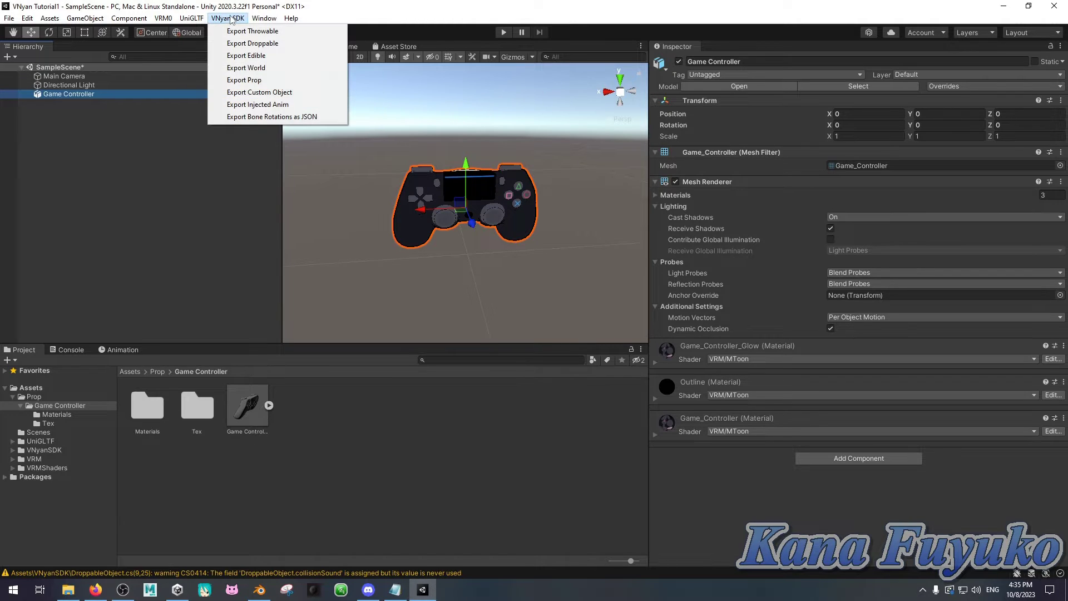
pyautogui.click(242, 81)
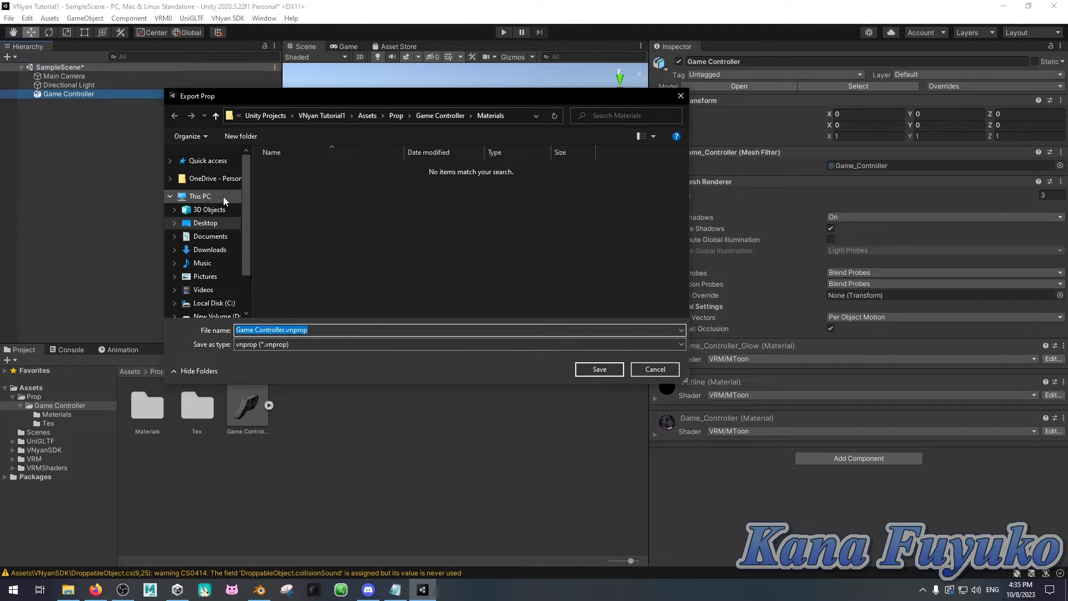
# Step: Save the prop as Test.vnprop in vnyan\Items\Props and confirm the export
pyautogui.click(170, 161)
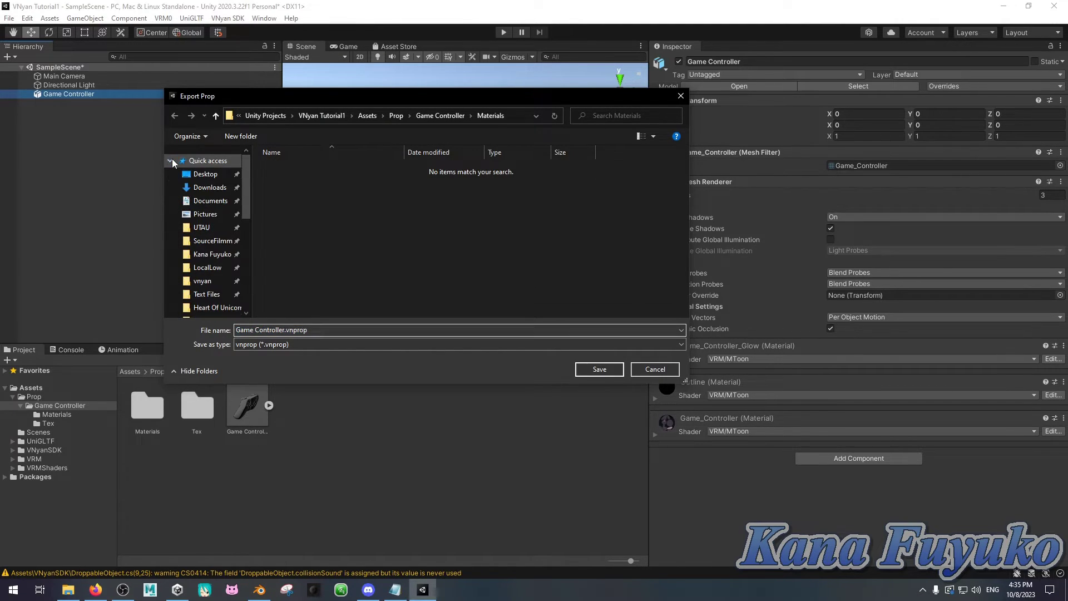
pyautogui.click(203, 281)
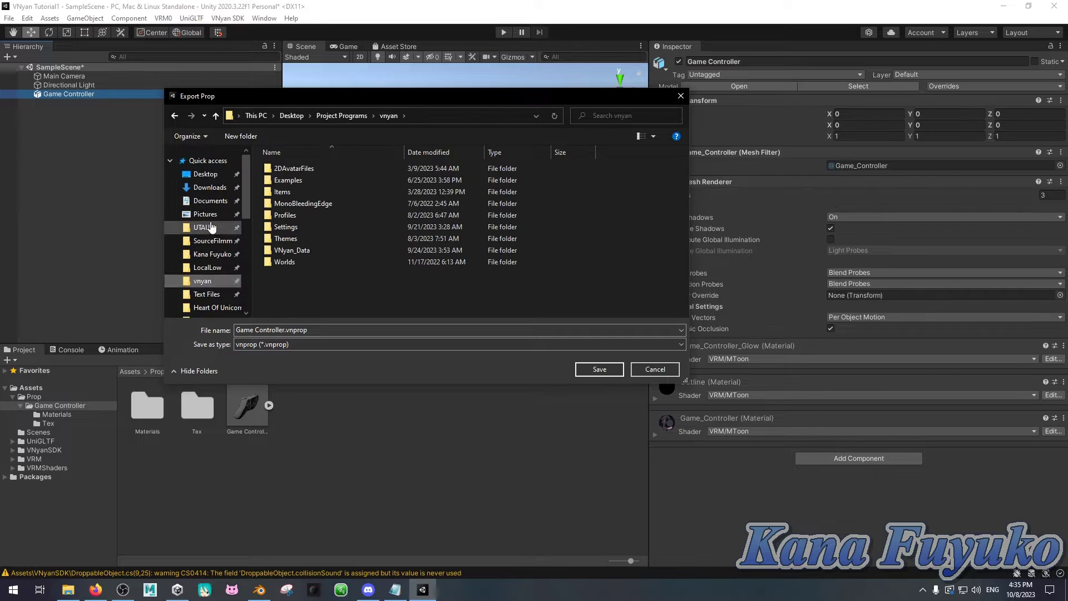
pyautogui.doubleClick(298, 192)
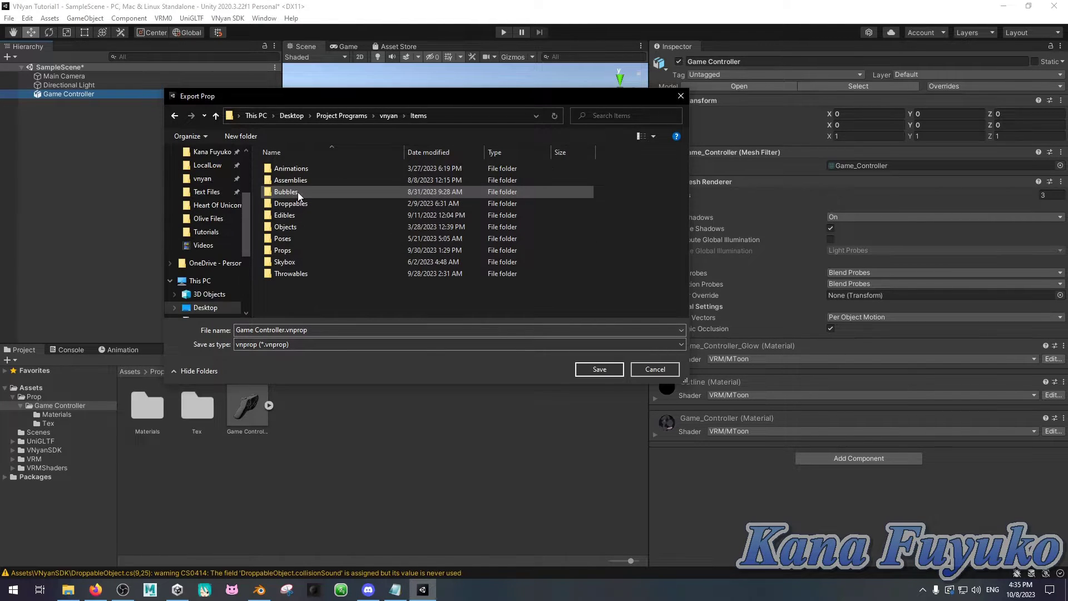
pyautogui.click(285, 330)
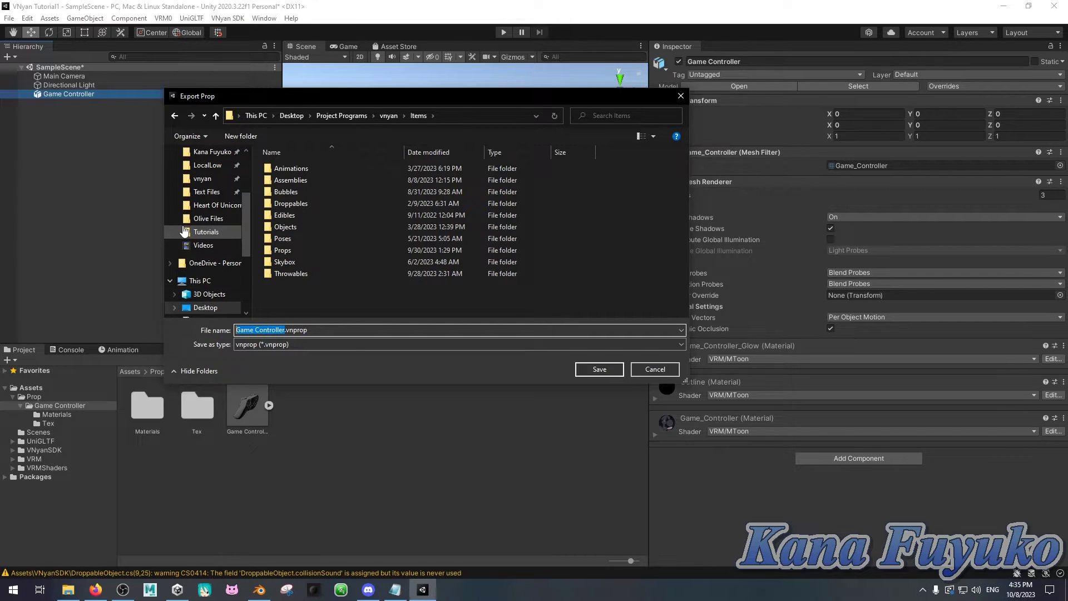
pyautogui.write('Test')
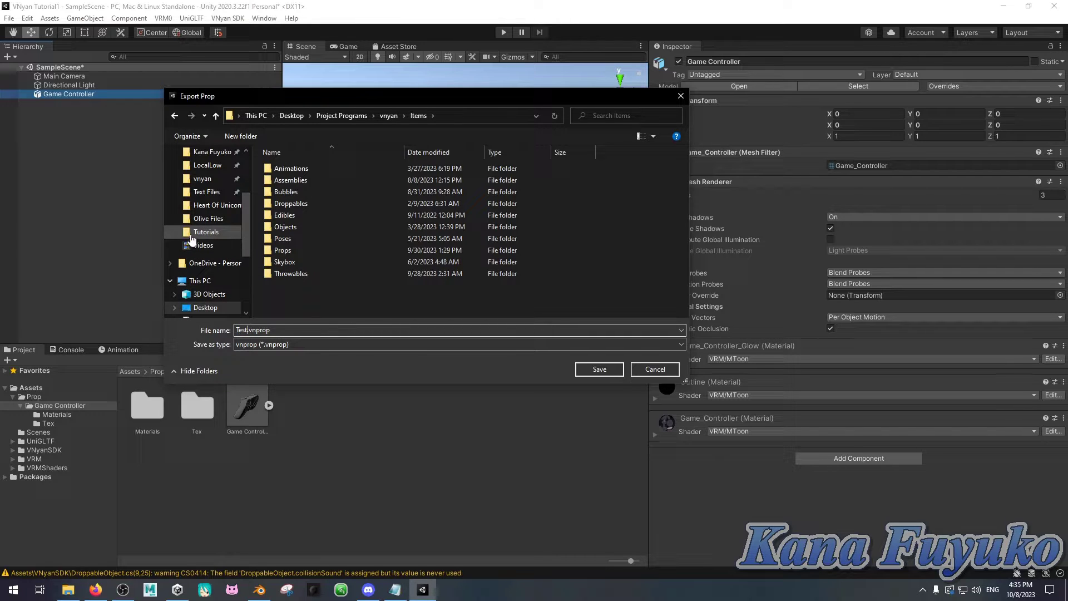
pyautogui.doubleClick(295, 250)
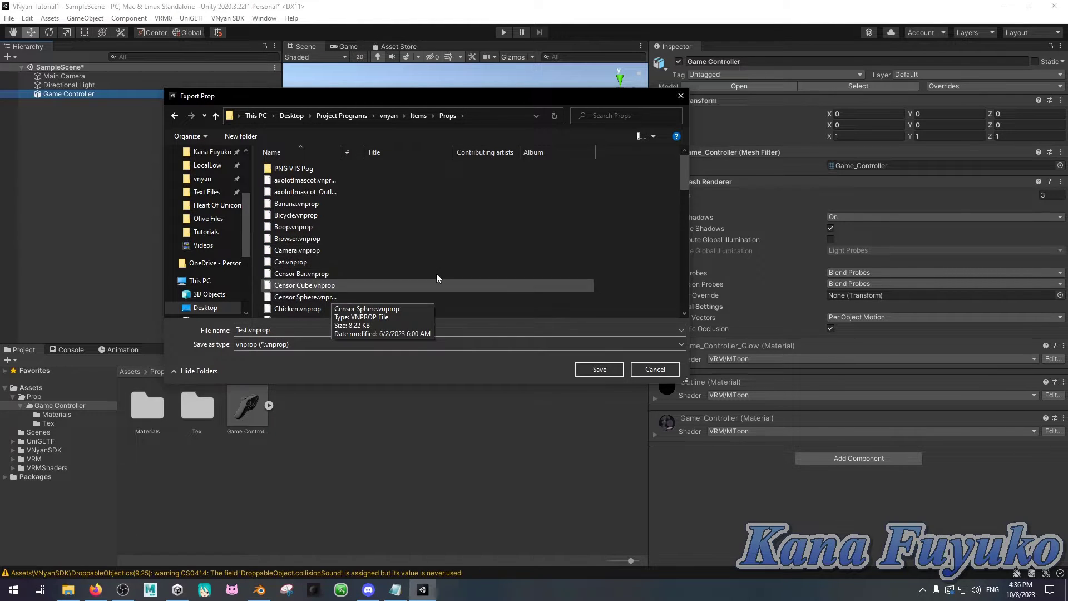
pyautogui.click(590, 370)
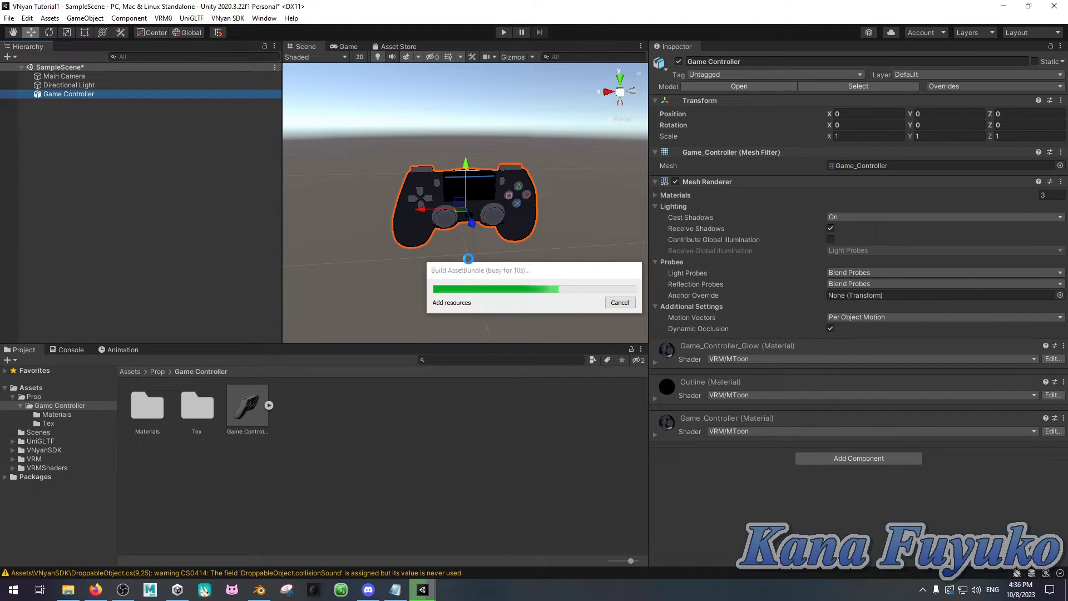
pyautogui.click(612, 315)
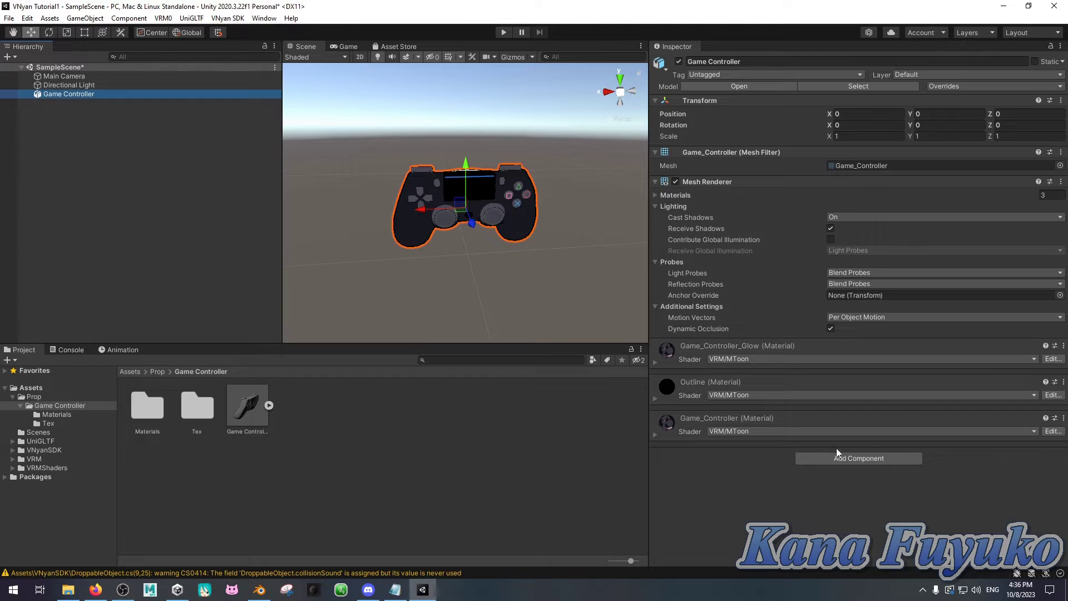
pyautogui.click(873, 459)
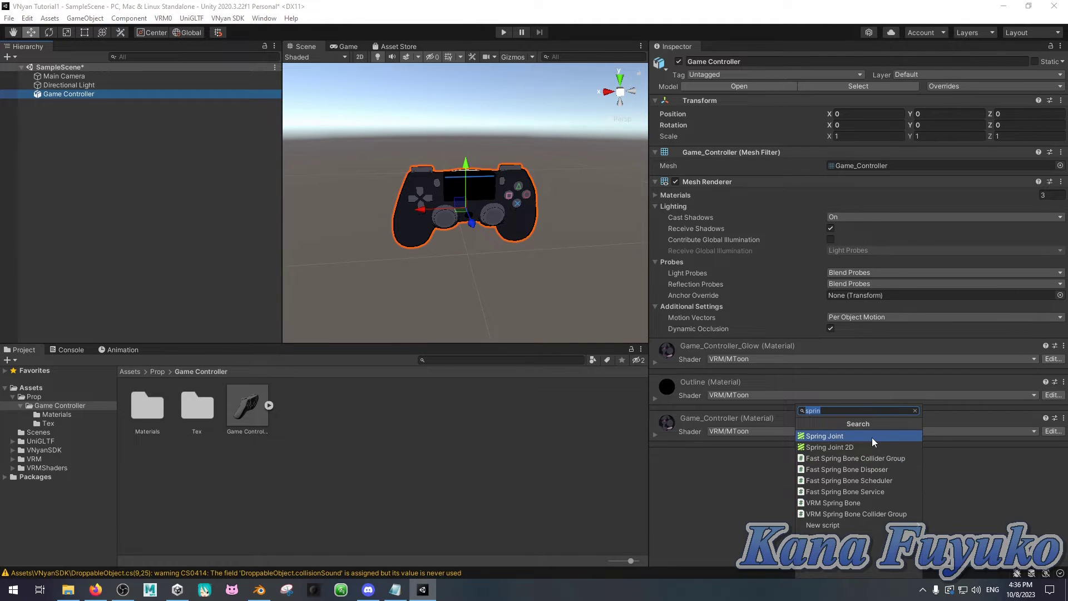
pyautogui.press('BackSpace')
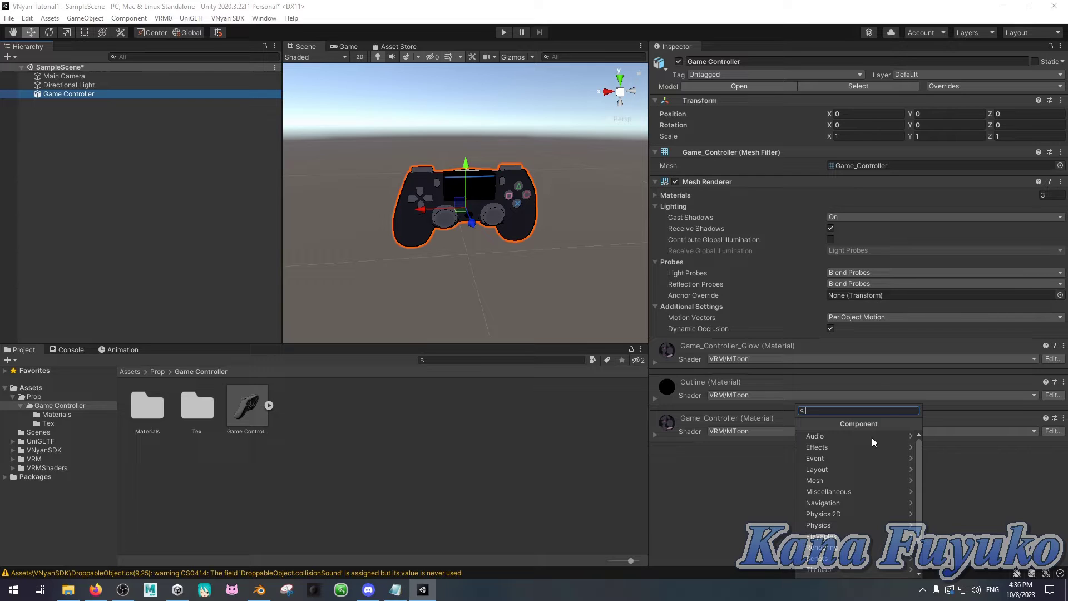
pyautogui.write('vrm')
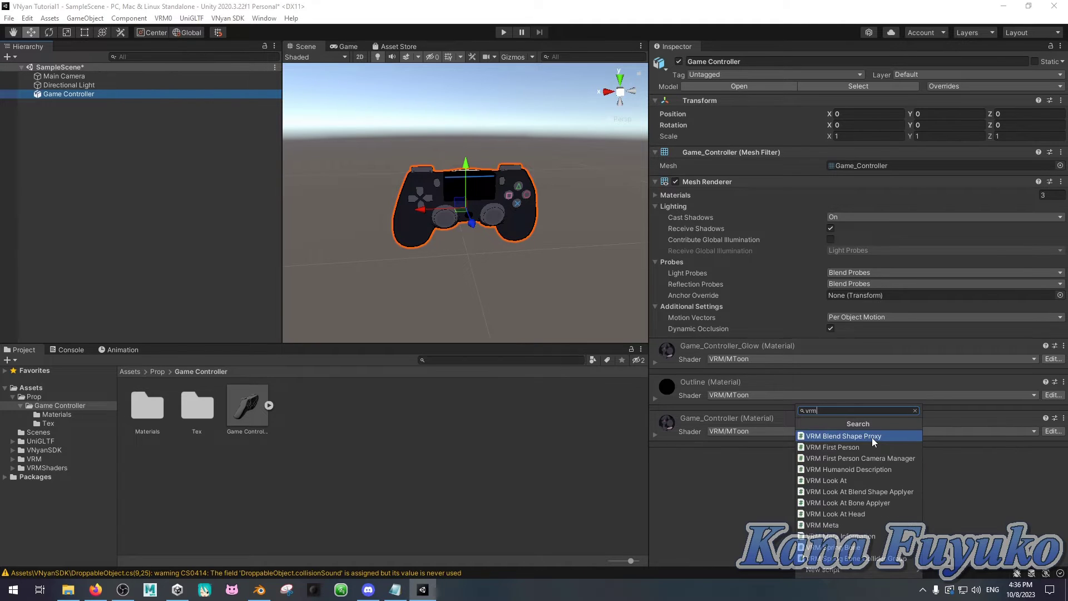
pyautogui.click(863, 550)
pyautogui.scroll(-2, 682, 286)
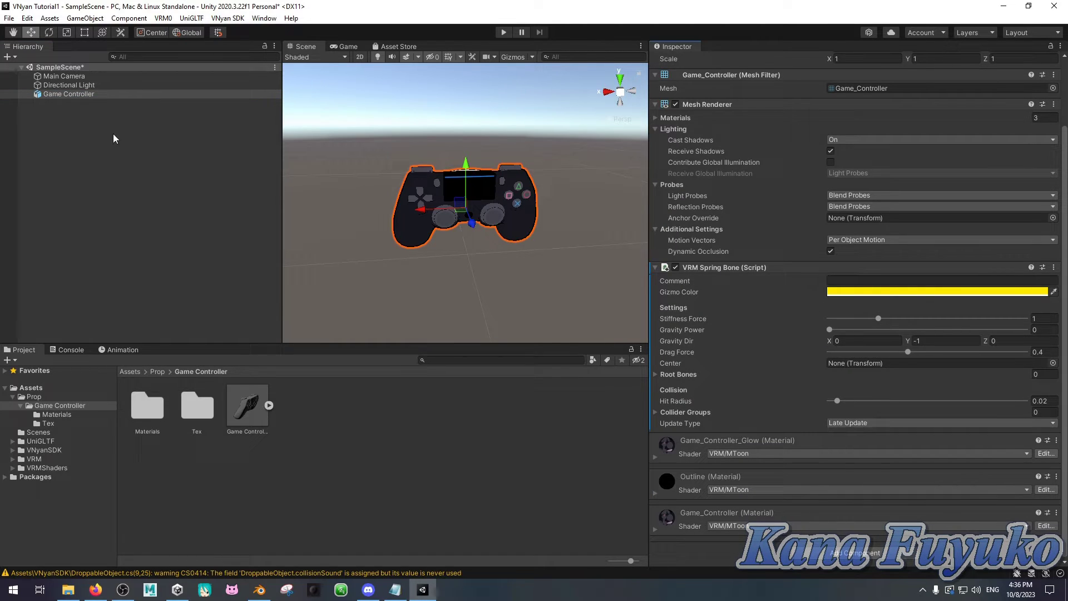
pyautogui.moveTo(36, 95); pyautogui.dragTo(777, 374)
pyautogui.keyDown('alt'); pyautogui.moveTo(356, 212); pyautogui.dragTo(317, 201); pyautogui.keyUp('alt')
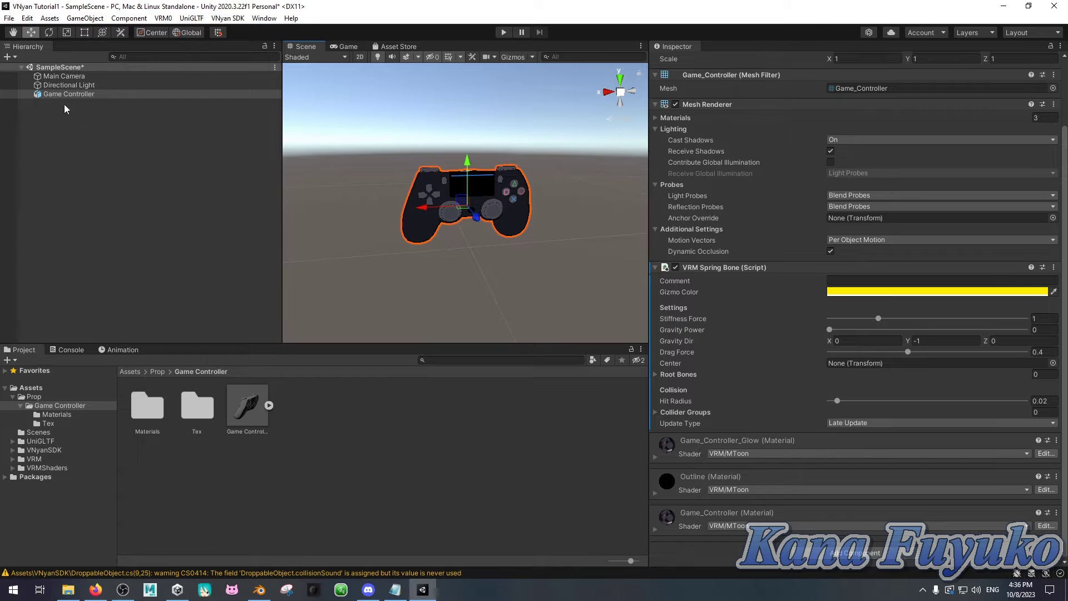
pyautogui.moveTo(64, 96); pyautogui.dragTo(739, 372)
pyautogui.click(1053, 267)
pyautogui.click(987, 307)
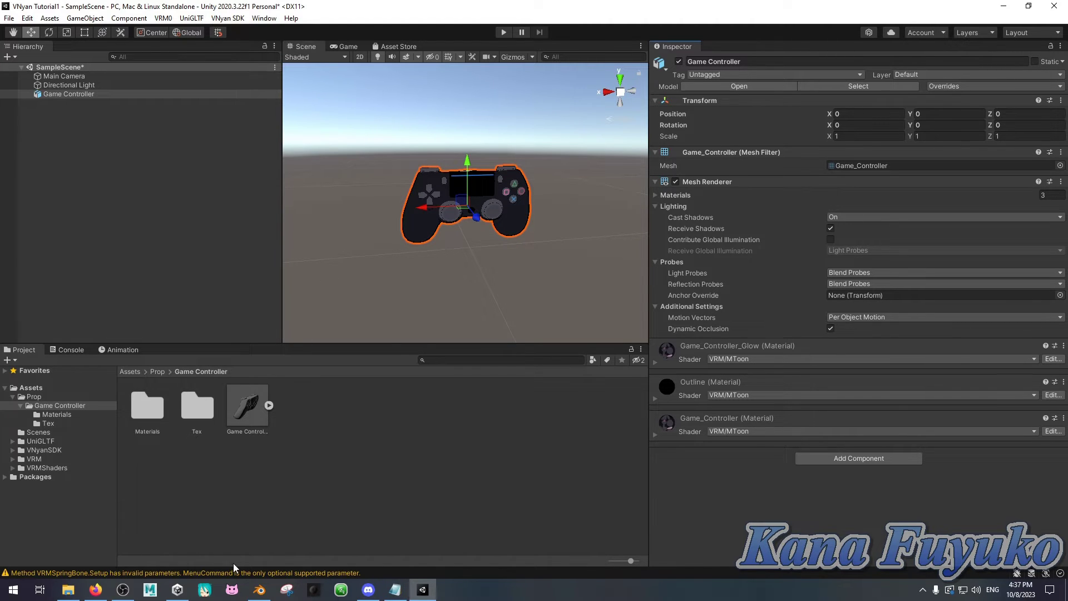
# Step: Launch VNyan, open Props settings, dock the panel left, and zoom out to the full avatar
pyautogui.click(232, 589)
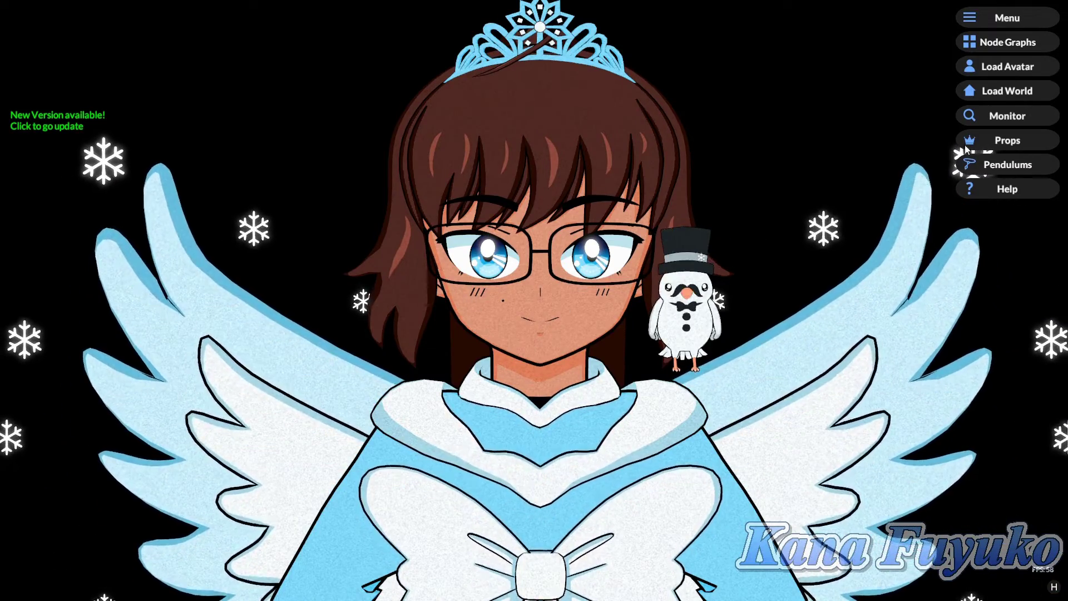
pyautogui.click(979, 137)
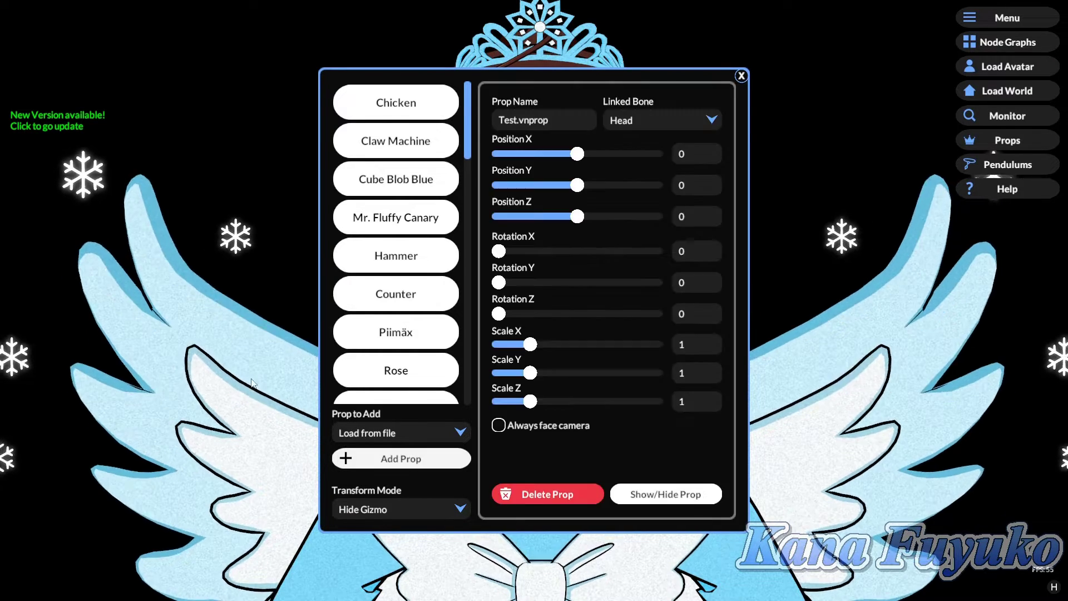
pyautogui.moveTo(472, 82); pyautogui.dragTo(162, 66)
pyautogui.scroll(-5, 522, 298)
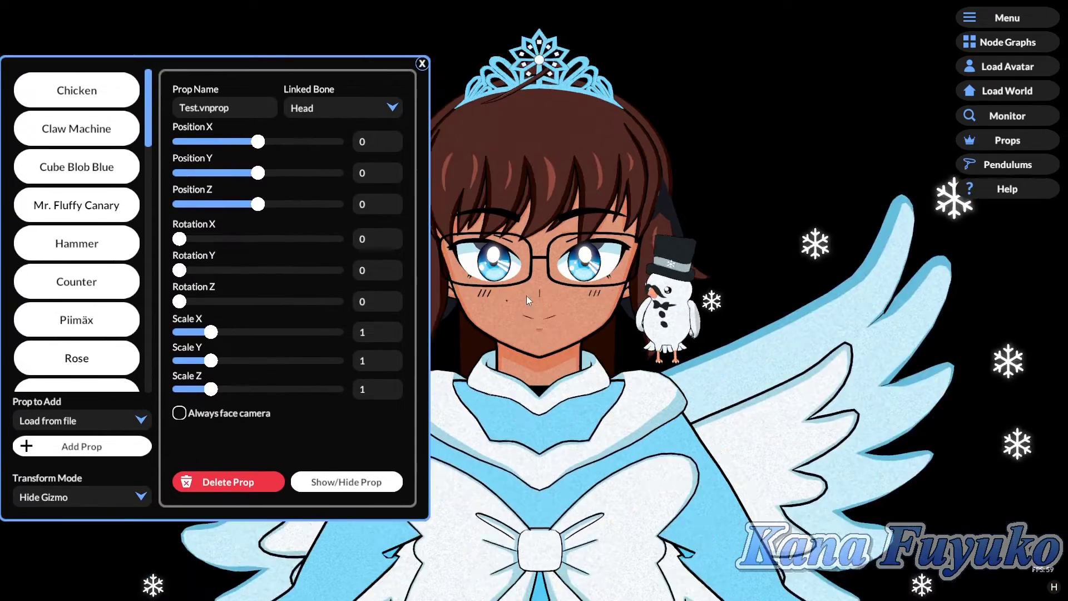
pyautogui.moveTo(569, 295); pyautogui.dragTo(683, 130, button='middle')
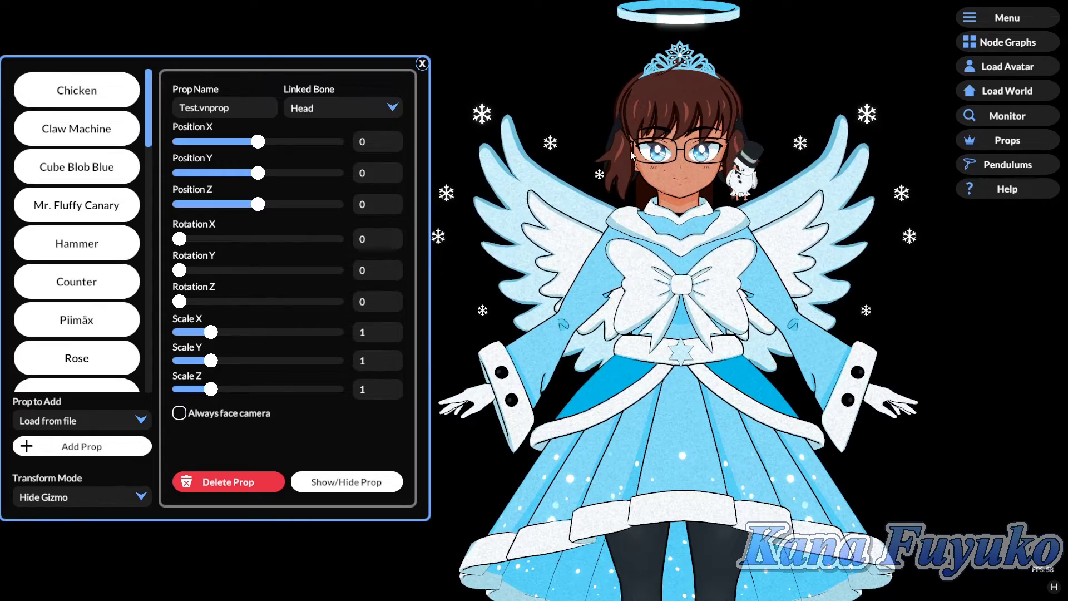
# Step: Link the prop to the Right Hand bone and slide Position X to -0.1167
pyautogui.click(312, 109)
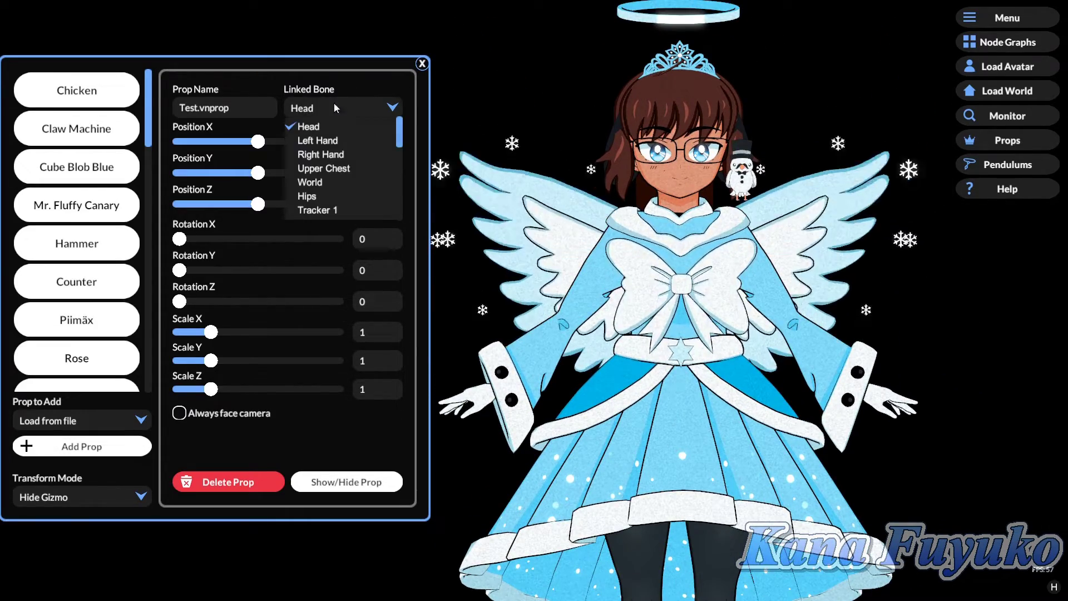
pyautogui.click(333, 156)
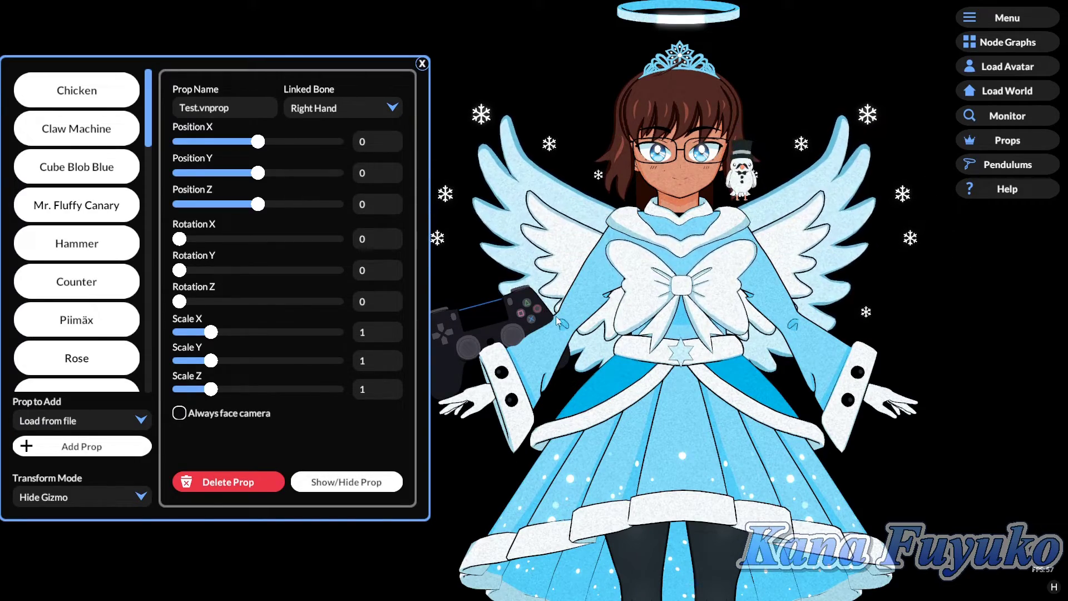
pyautogui.moveTo(556, 316); pyautogui.dragTo(590, 285, button='middle')
pyautogui.scroll(5, 556, 295)
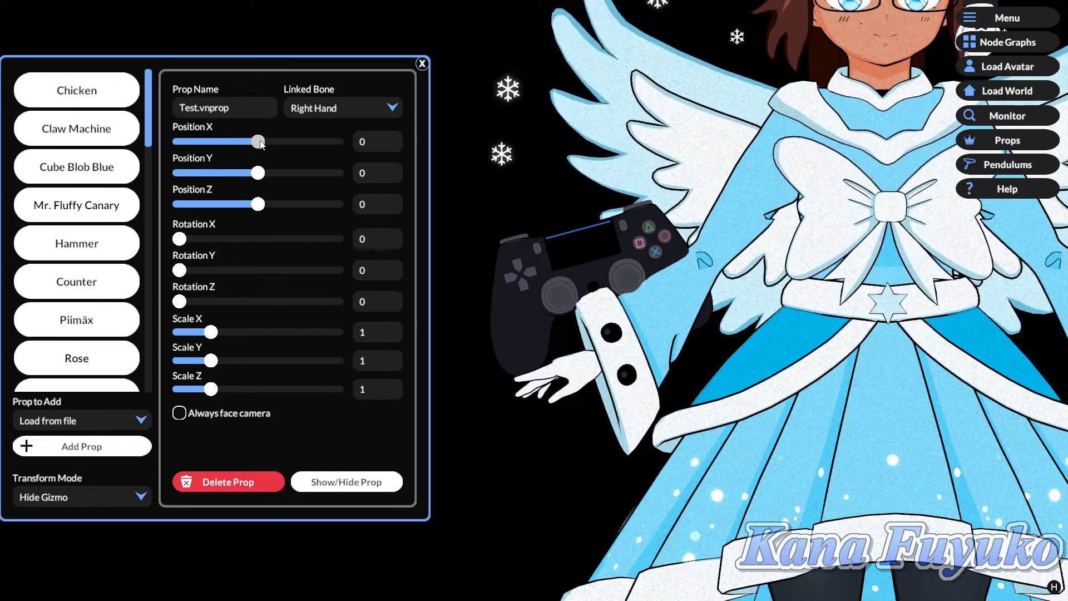
pyautogui.moveTo(258, 141); pyautogui.dragTo(265, 179)
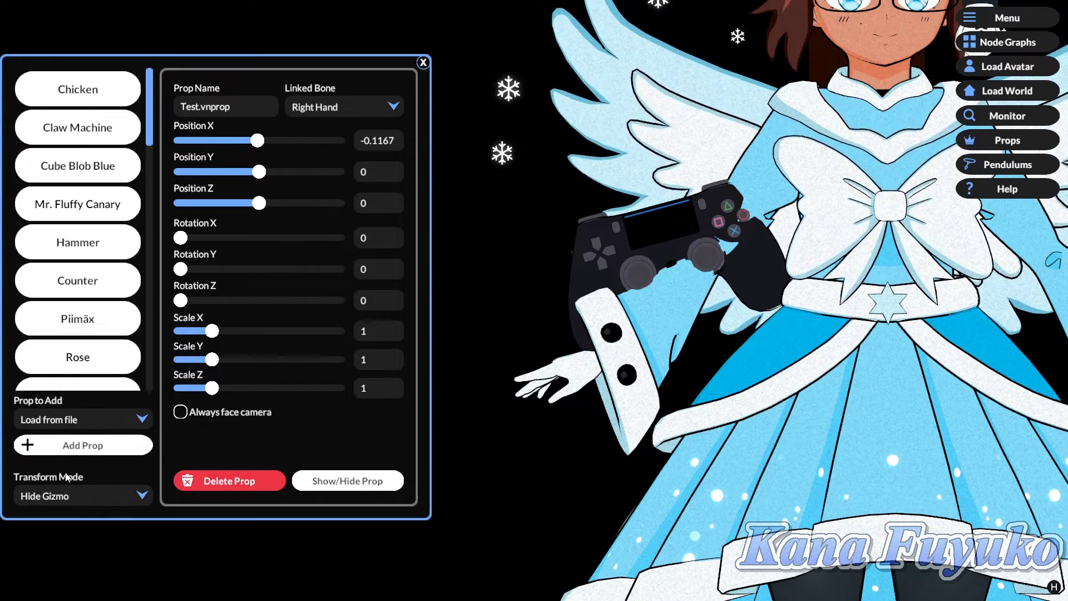
pyautogui.moveTo(242, 73); pyautogui.dragTo(285, 27)
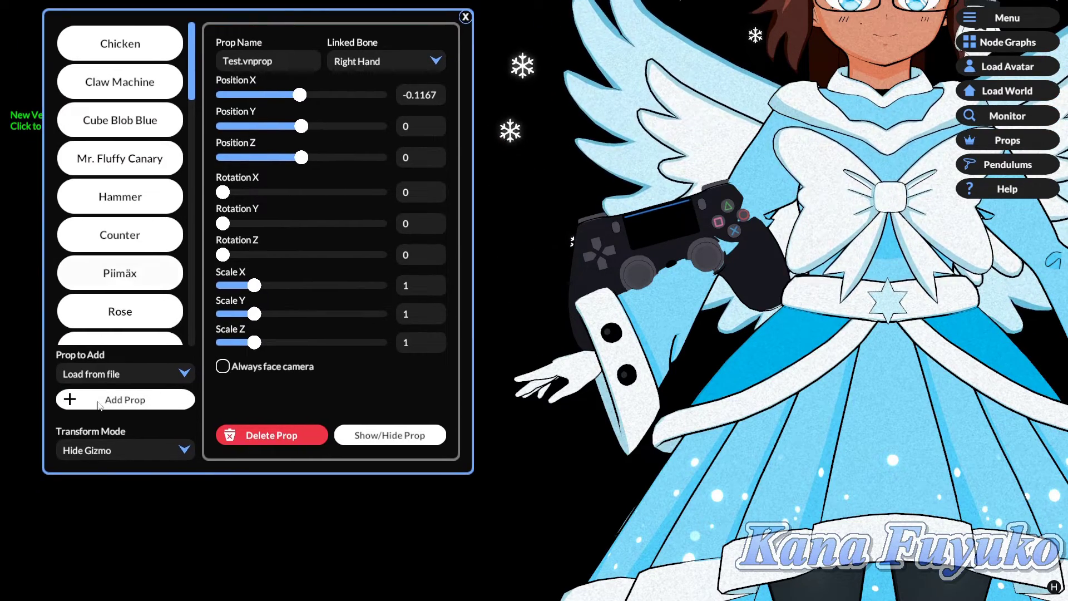
# Step: In Move transform mode, drag the controller sideways and vertically onto the avatar's right hand
pyautogui.click(112, 449)
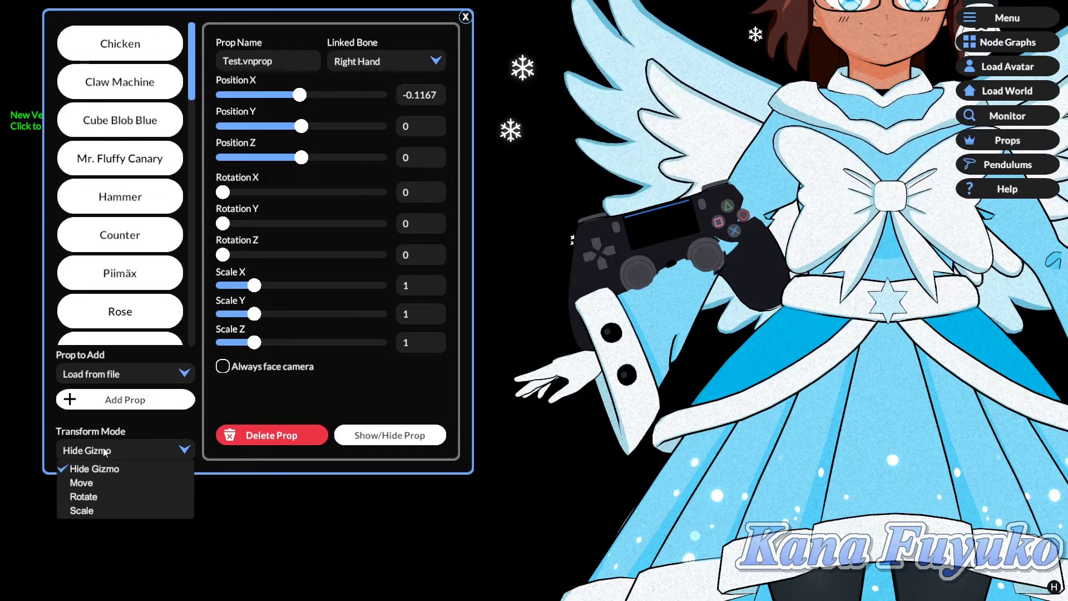
pyautogui.click(93, 481)
pyautogui.click(101, 451)
pyautogui.click(89, 496)
pyautogui.click(92, 450)
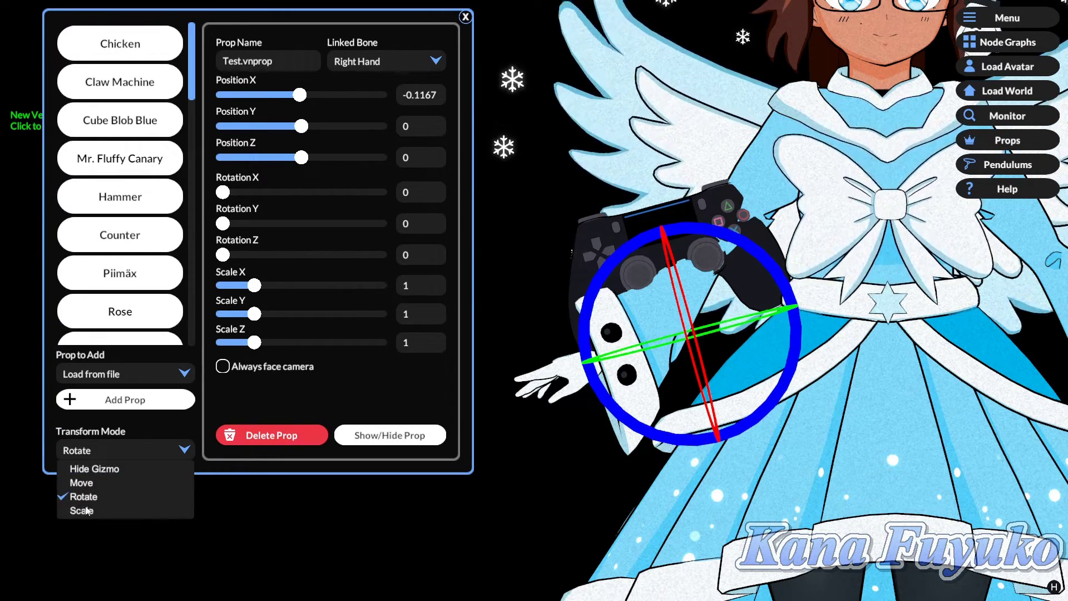
pyautogui.click(90, 483)
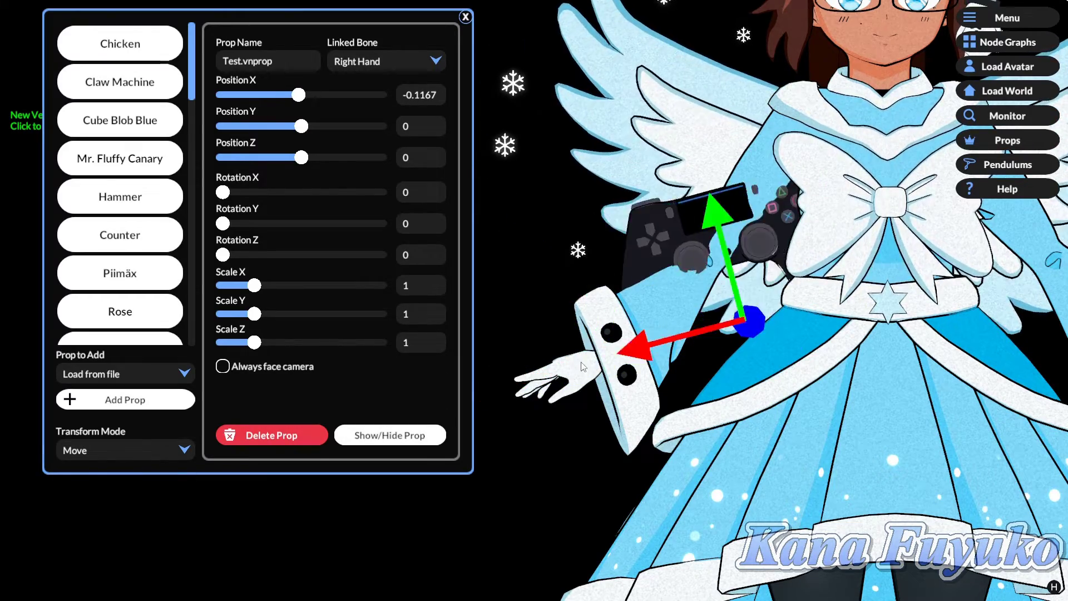
pyautogui.moveTo(640, 346); pyautogui.dragTo(587, 365)
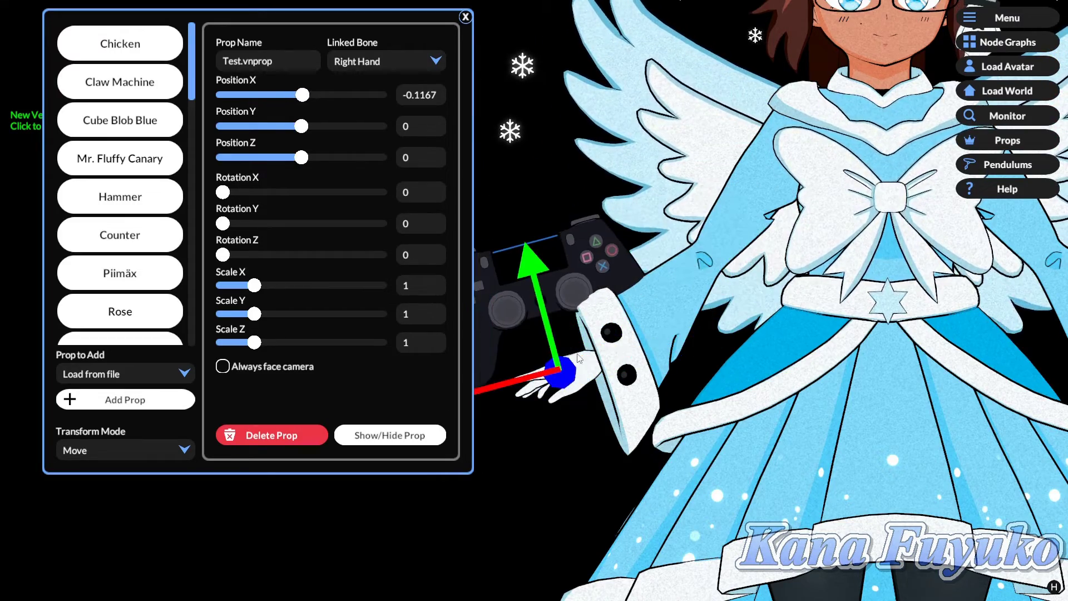
pyautogui.moveTo(409, 18); pyautogui.dragTo(346, 45)
pyautogui.moveTo(467, 409)
pyautogui.mouseDown()
pyautogui.moveTo(472, 387)
pyautogui.moveTo(553, 375)
pyautogui.moveTo(476, 402)
pyautogui.moveTo(477, 412)
pyautogui.mouseUp()
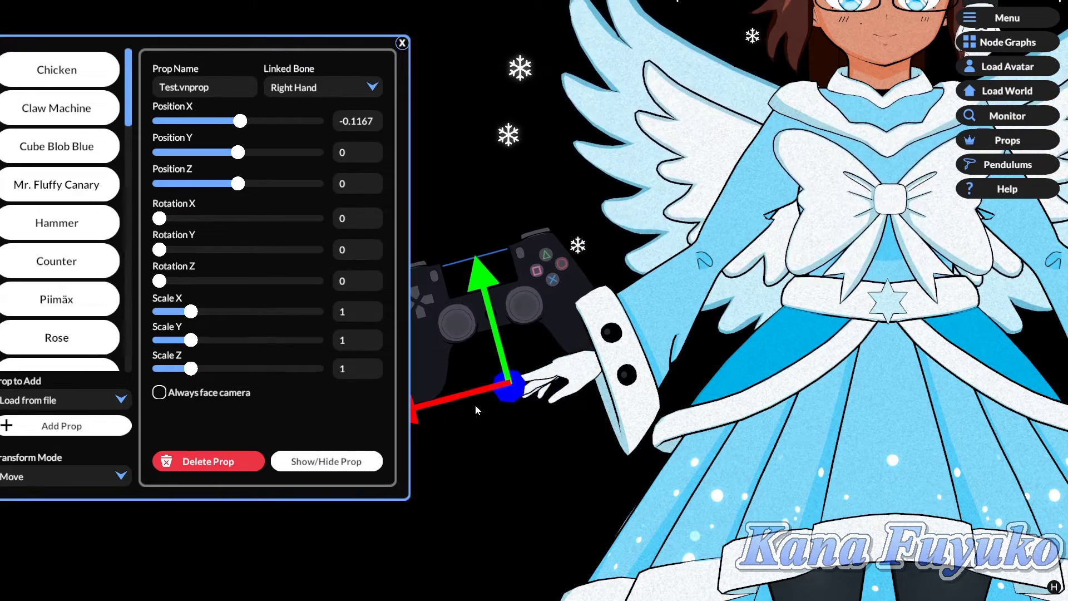
pyautogui.moveTo(498, 285); pyautogui.dragTo(532, 462)
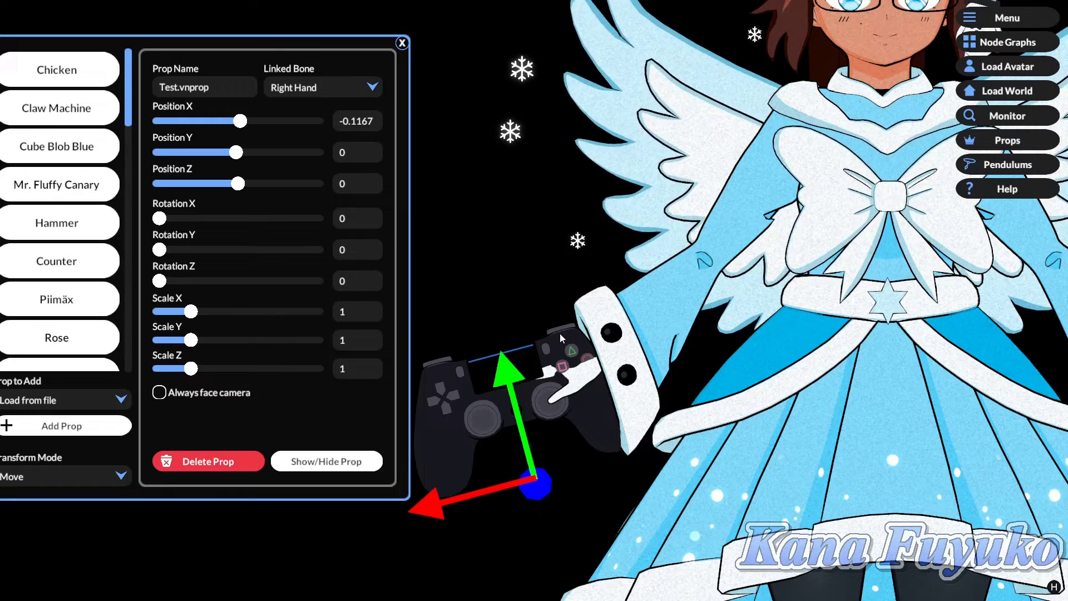
# Step: Rotate the controller around its vertical, X and Z axes to lie flat, then return to Move mode
pyautogui.click(69, 479)
pyautogui.click(33, 520)
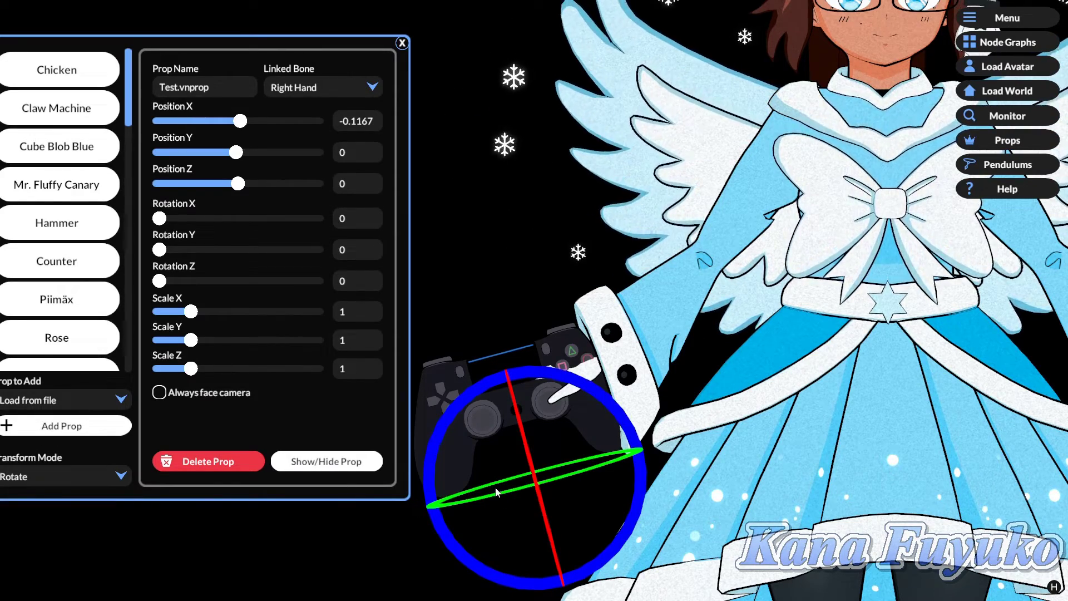
pyautogui.moveTo(544, 420); pyautogui.dragTo(4, 518)
pyautogui.moveTo(437, 386); pyautogui.dragTo(415, 442)
pyautogui.moveTo(504, 495); pyautogui.dragTo(453, 530)
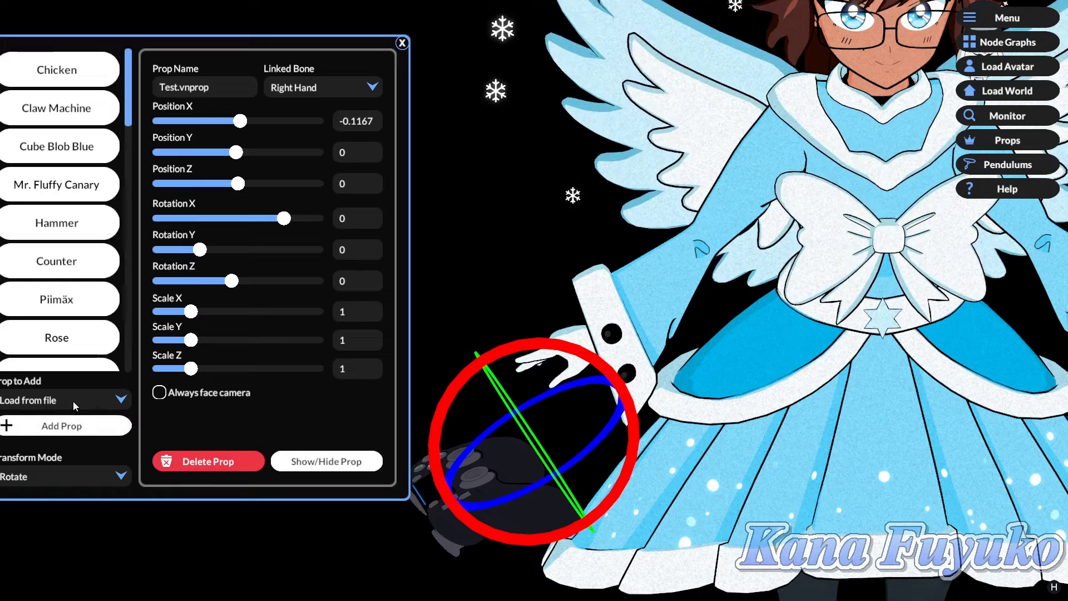
pyautogui.click(63, 478)
pyautogui.click(33, 509)
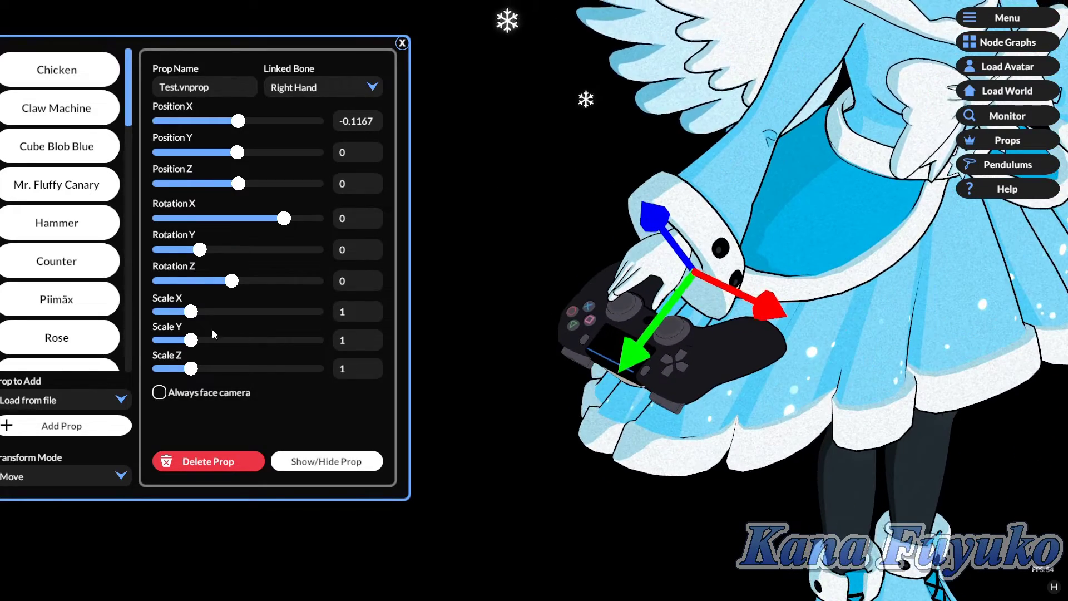
# Step: Switch to Scale mode and drag the scale handles to shrink the controller
pyautogui.click(62, 480)
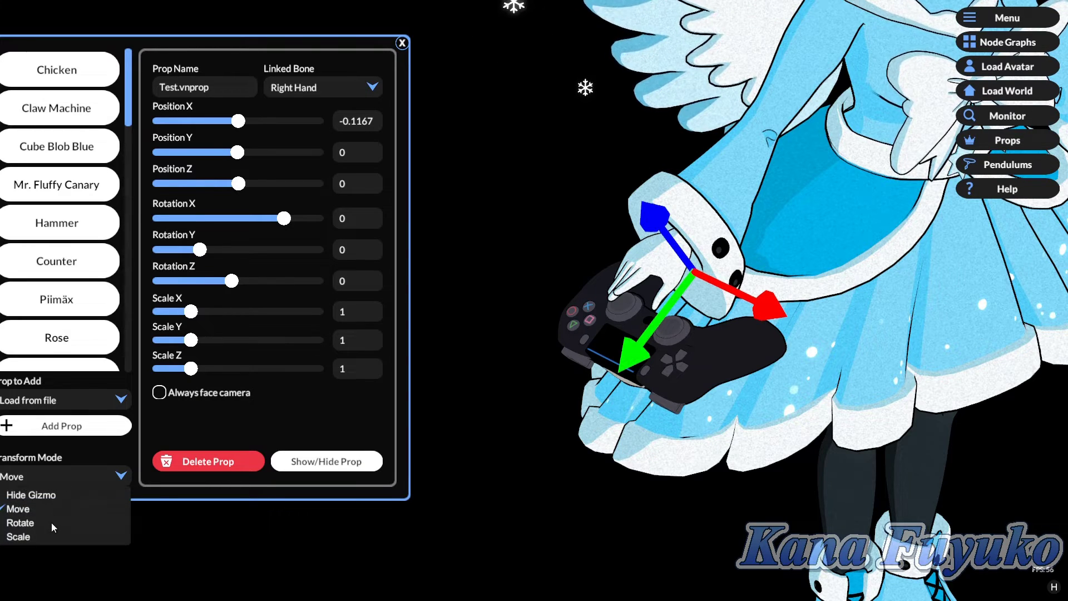
pyautogui.click(19, 536)
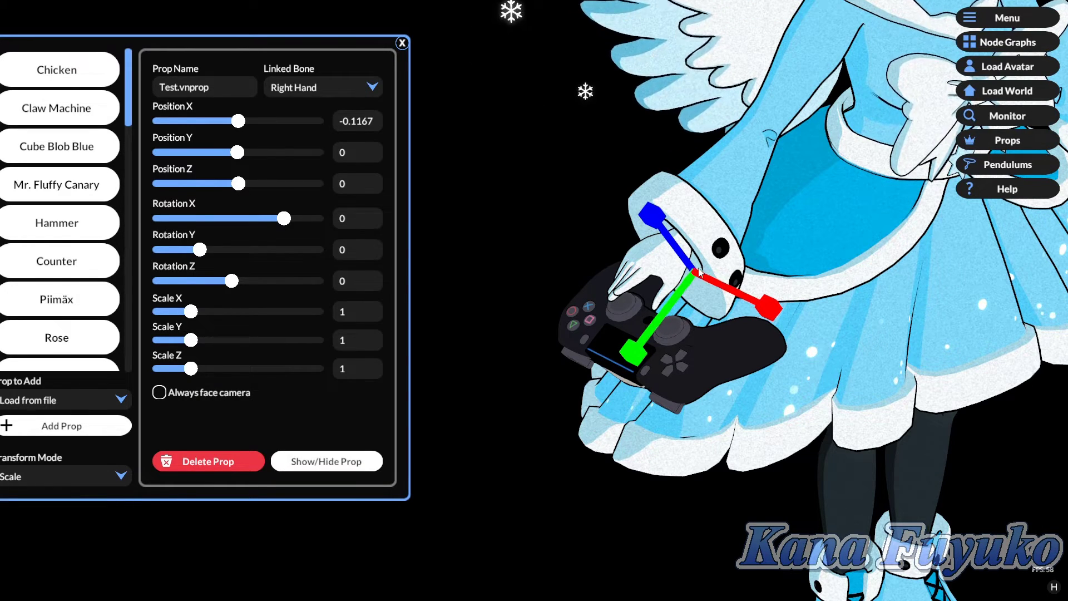
pyautogui.moveTo(677, 301); pyautogui.dragTo(578, 367)
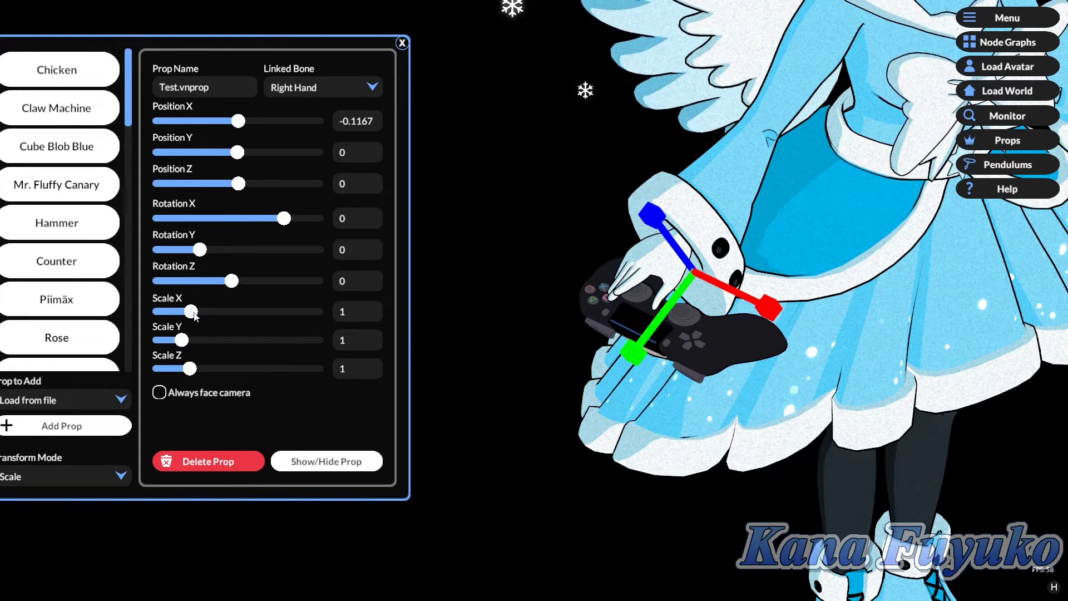
pyautogui.moveTo(195, 316); pyautogui.dragTo(184, 348)
# Step: Type new Scale values so Scale X reads 0.61070, then set Transform Mode back to Move
pyautogui.click(362, 316)
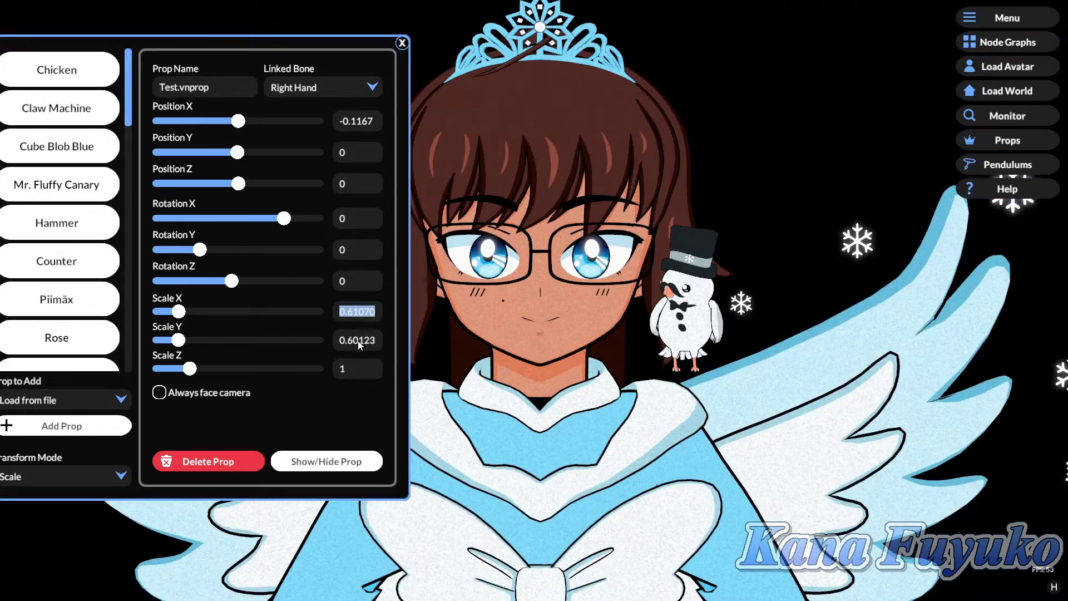
pyautogui.click(351, 341)
pyautogui.write('107055')
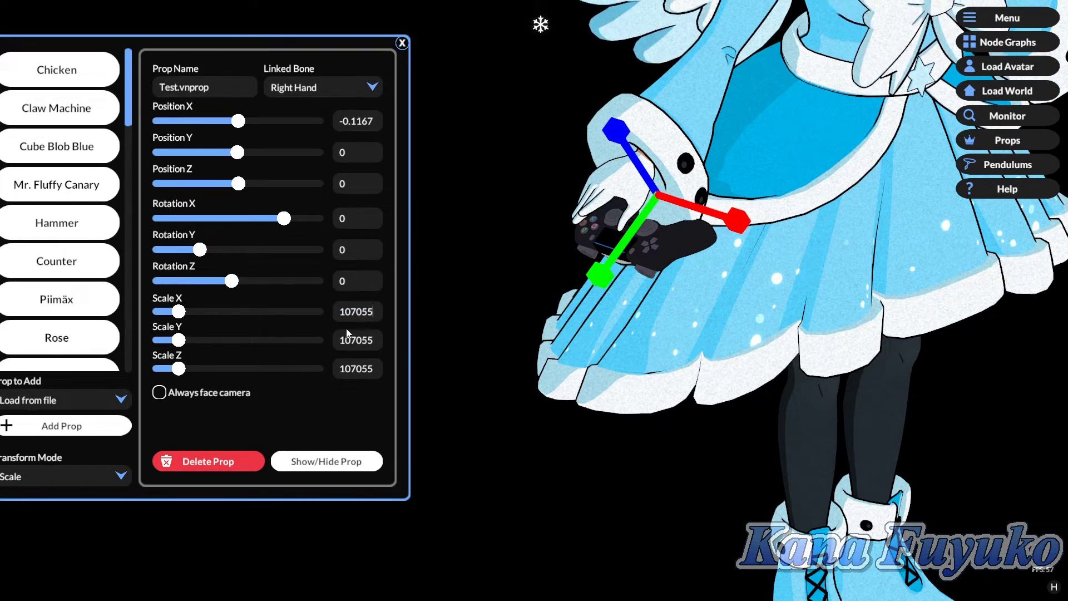
pyautogui.press('BackSpace')
pyautogui.press('BackSpace')
pyautogui.press('BackSpace')
pyautogui.press('BackSpace')
pyautogui.press('BackSpace')
pyautogui.press('BackSpace')
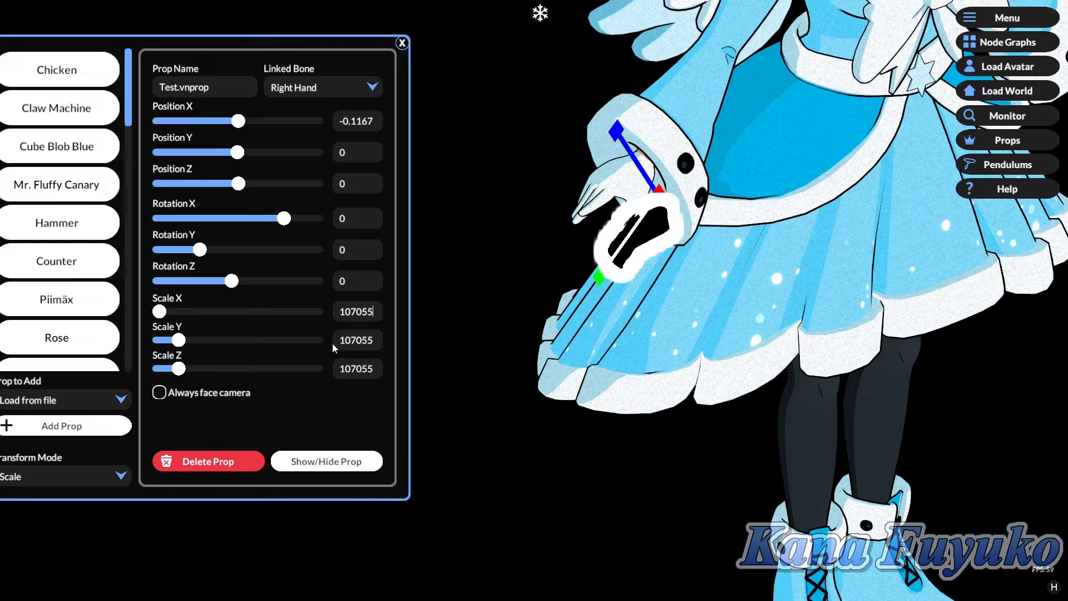
pyautogui.write('107055')
pyautogui.press('Return')
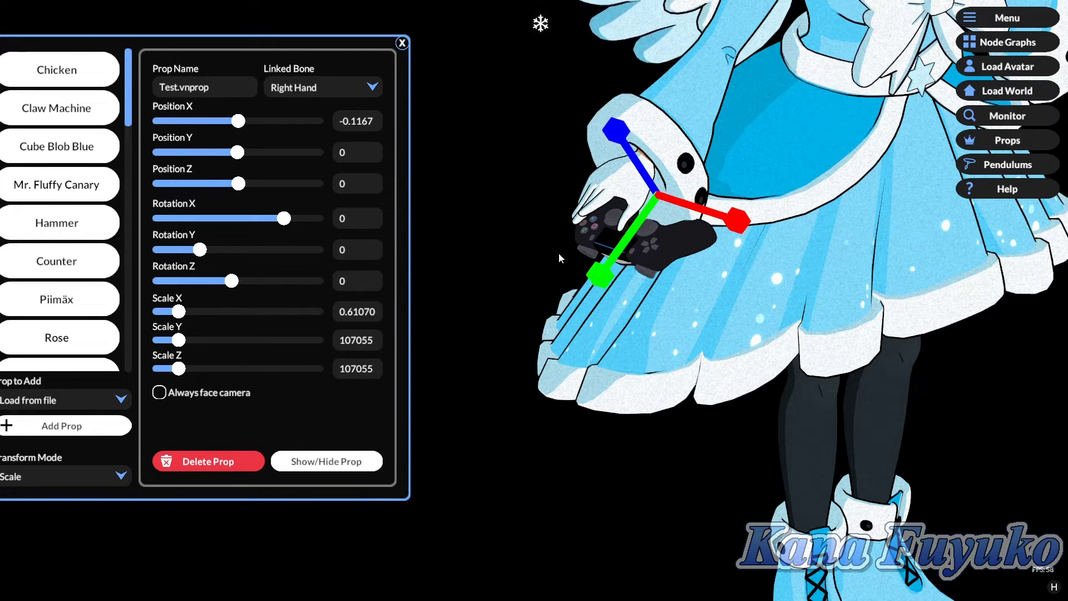
pyautogui.scroll(5, 559, 212)
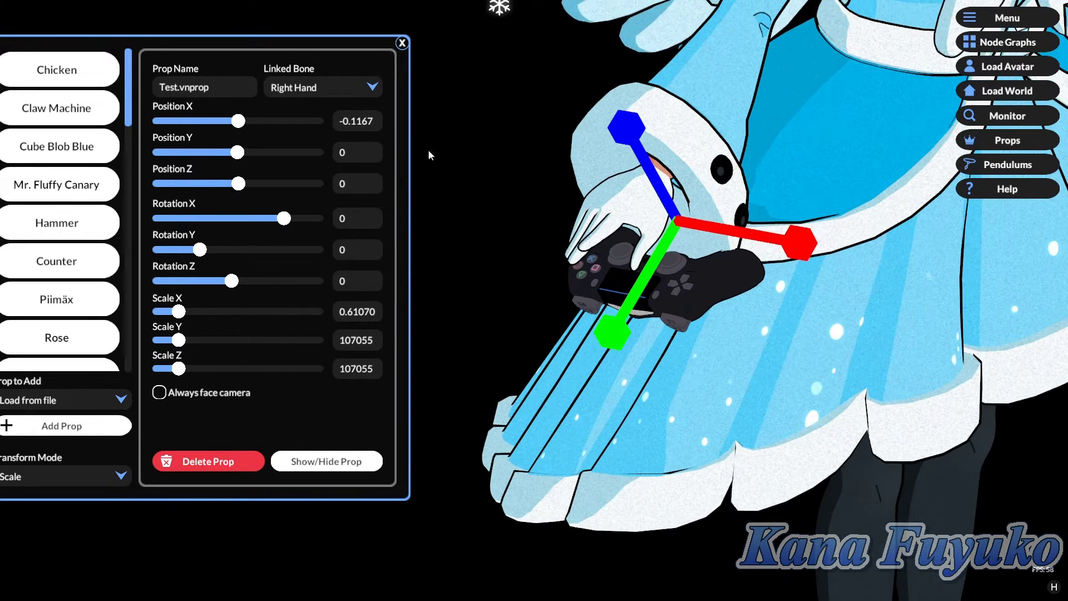
pyautogui.moveTo(116, 273); pyautogui.dragTo(189, 265)
pyautogui.click(112, 468)
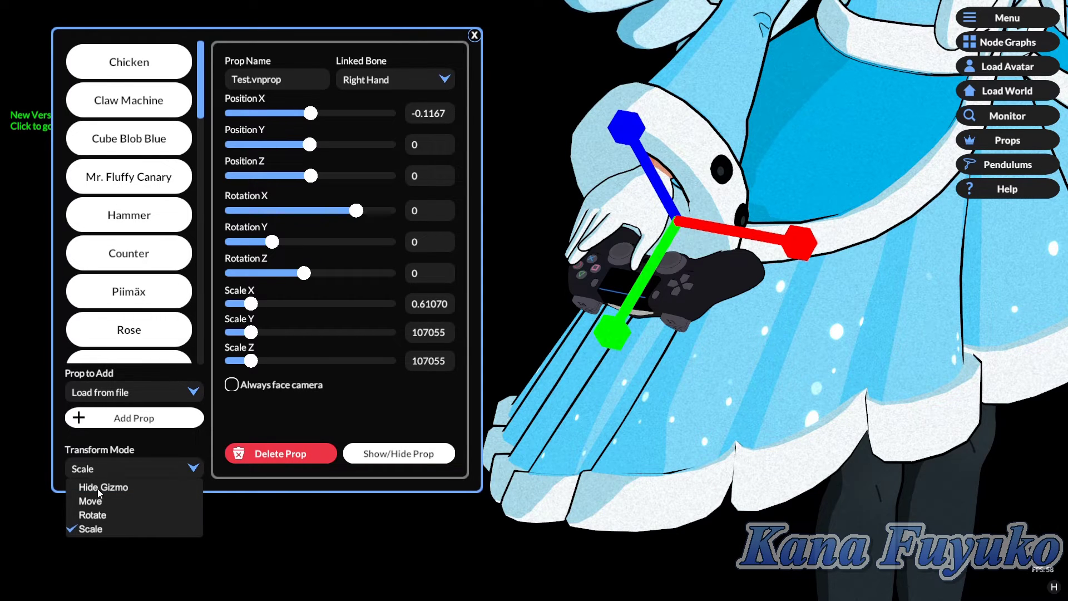
pyautogui.click(100, 498)
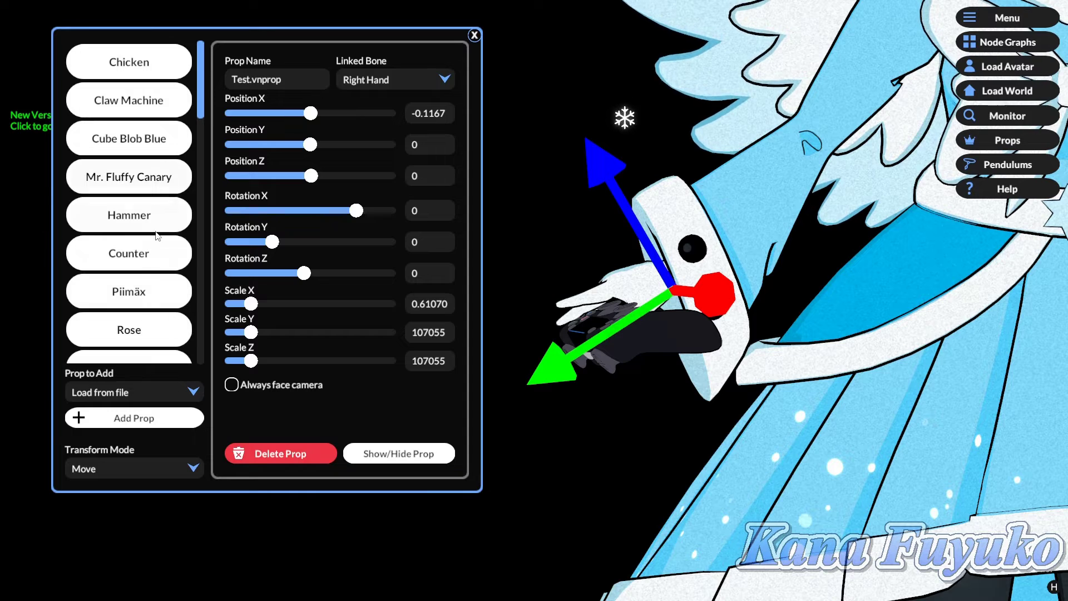
pyautogui.click(382, 82)
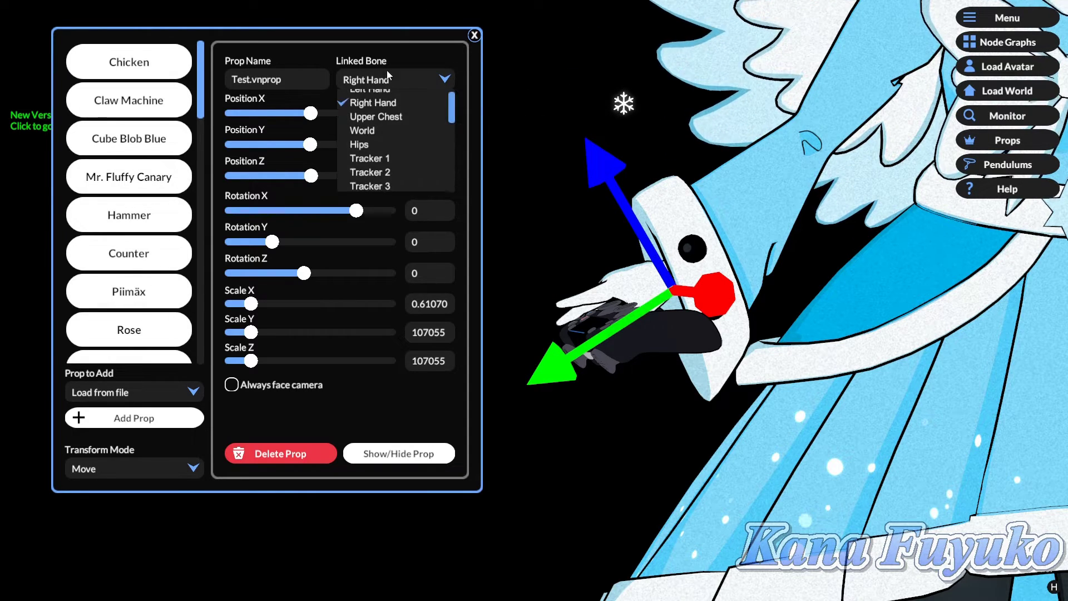
pyautogui.click(398, 81)
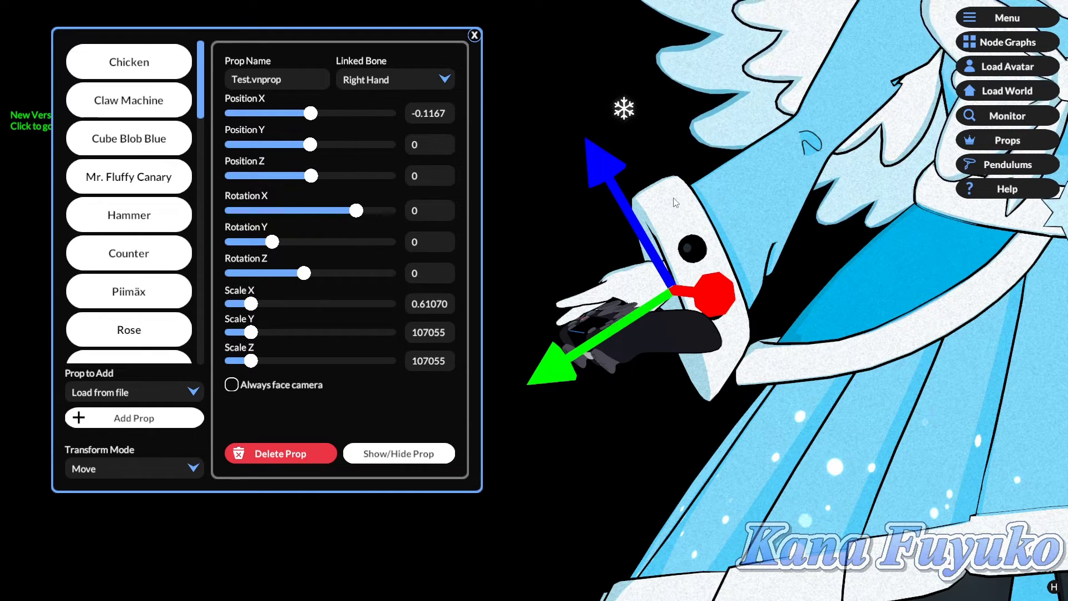
pyautogui.scroll(-3, 673, 205)
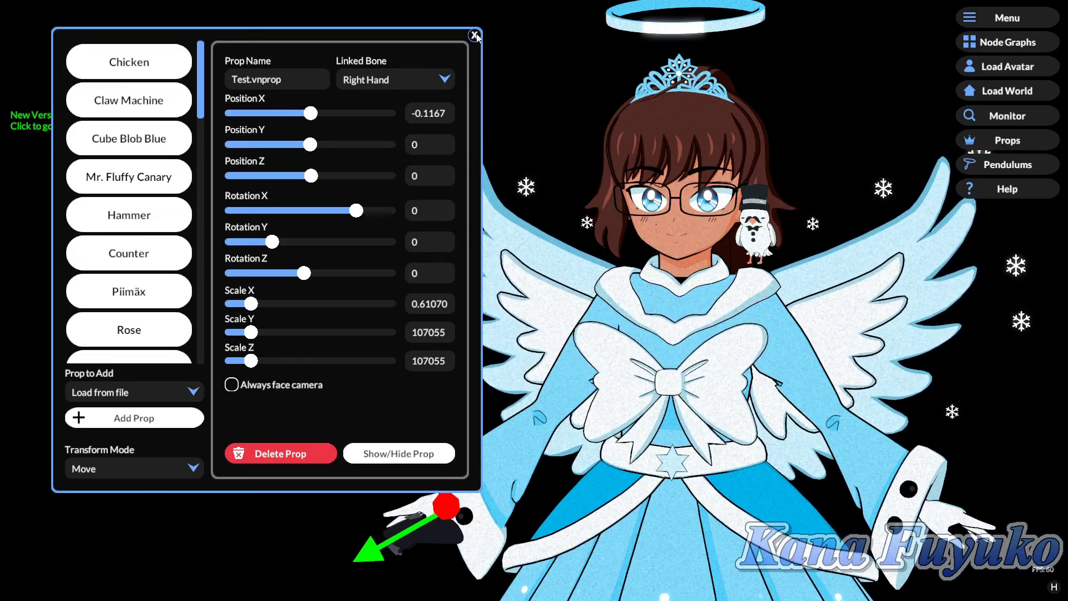
# Step: Close the Props panel with its top-right X, leaving the avatar holding the controller
pyautogui.moveTo(475, 36); pyautogui.dragTo(477, 46)
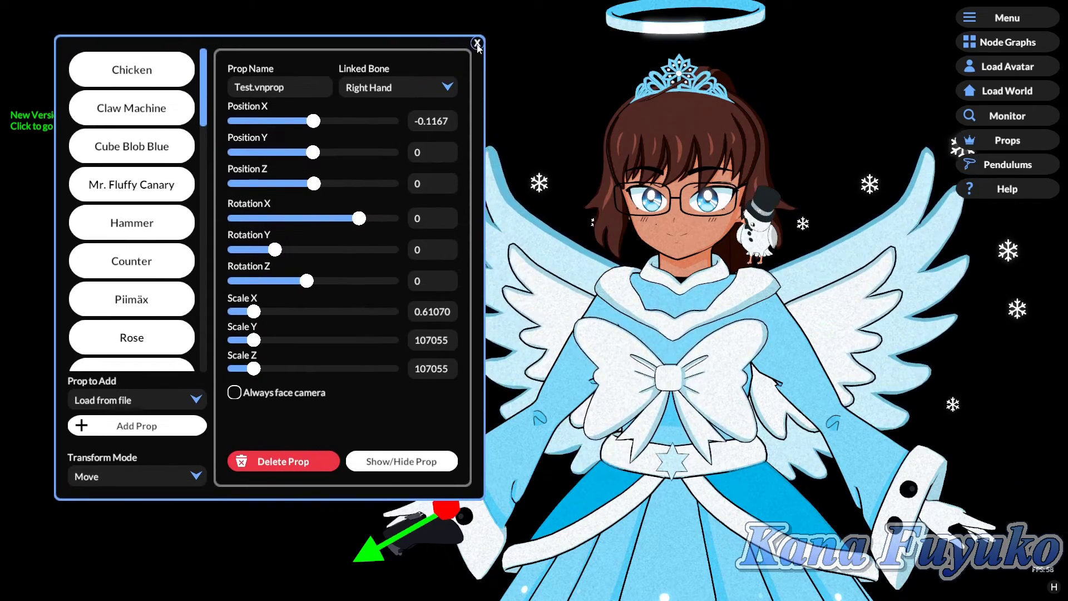
pyautogui.click(477, 43)
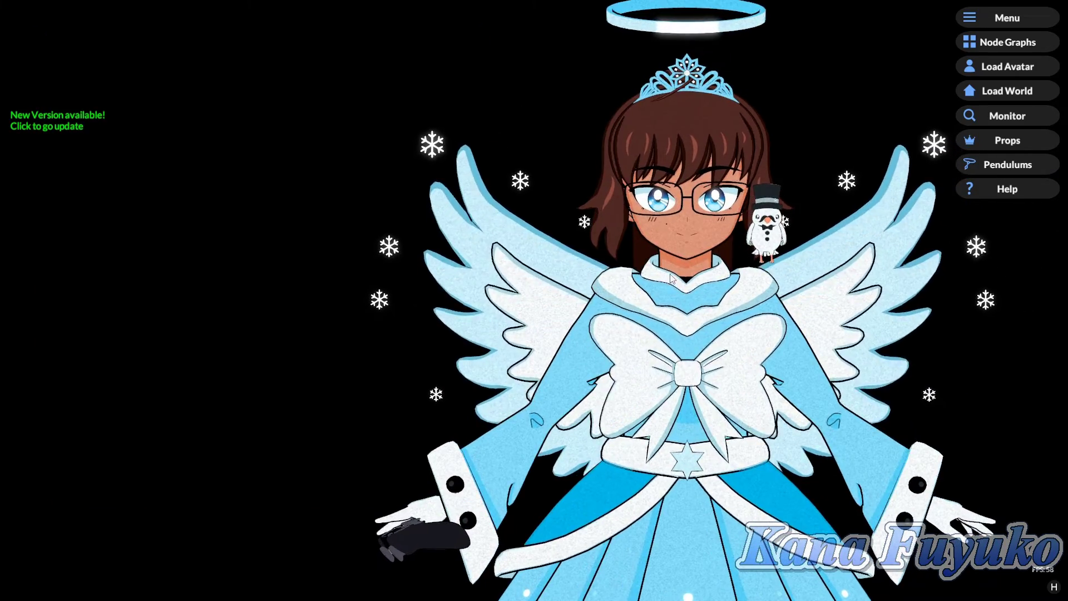